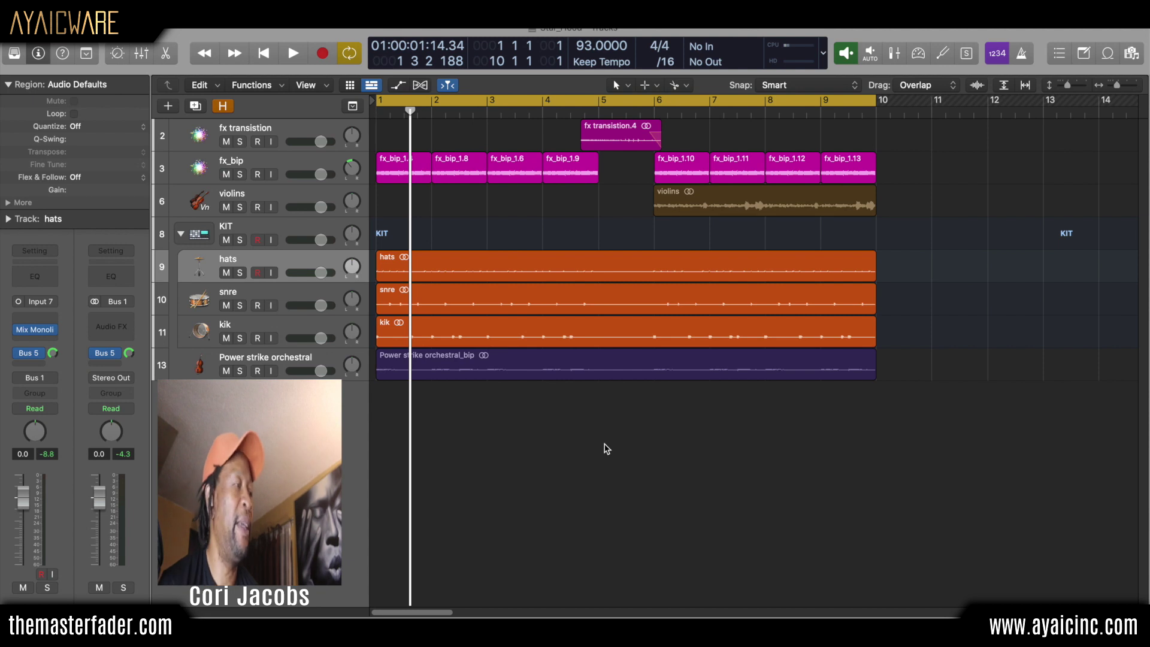
Play the arrangement from the beginning a few times to hear the current mix, and stop playback
{"action": "key", "text": "Return"}
{"action": "key", "text": "space"}
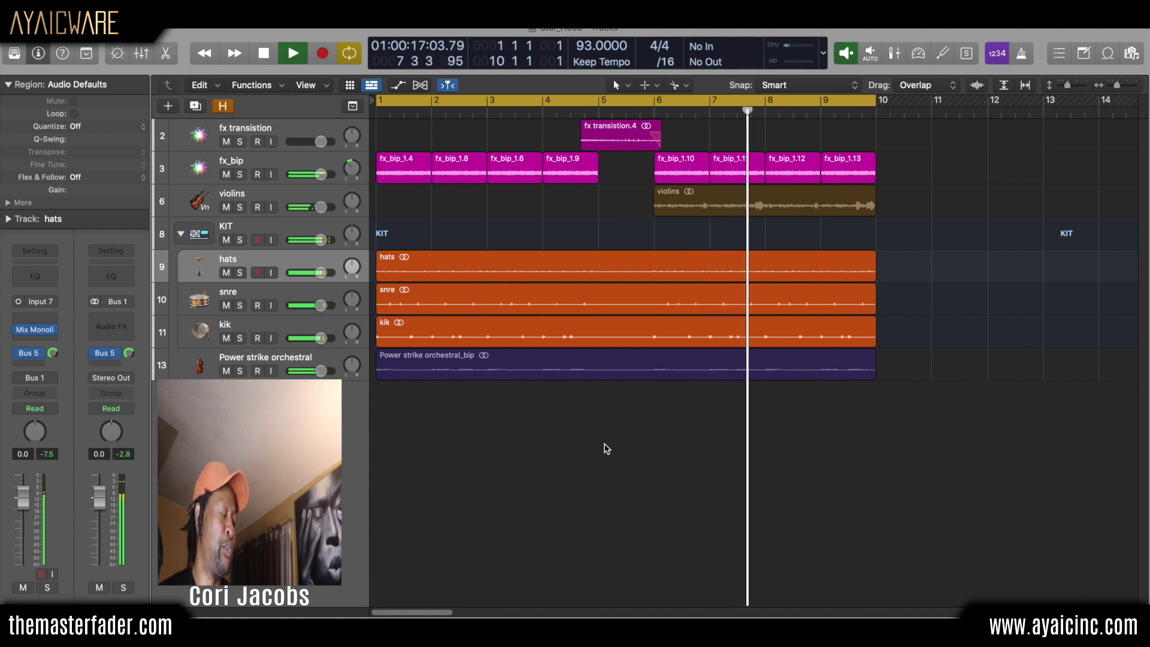
{"action": "key", "text": "space"}
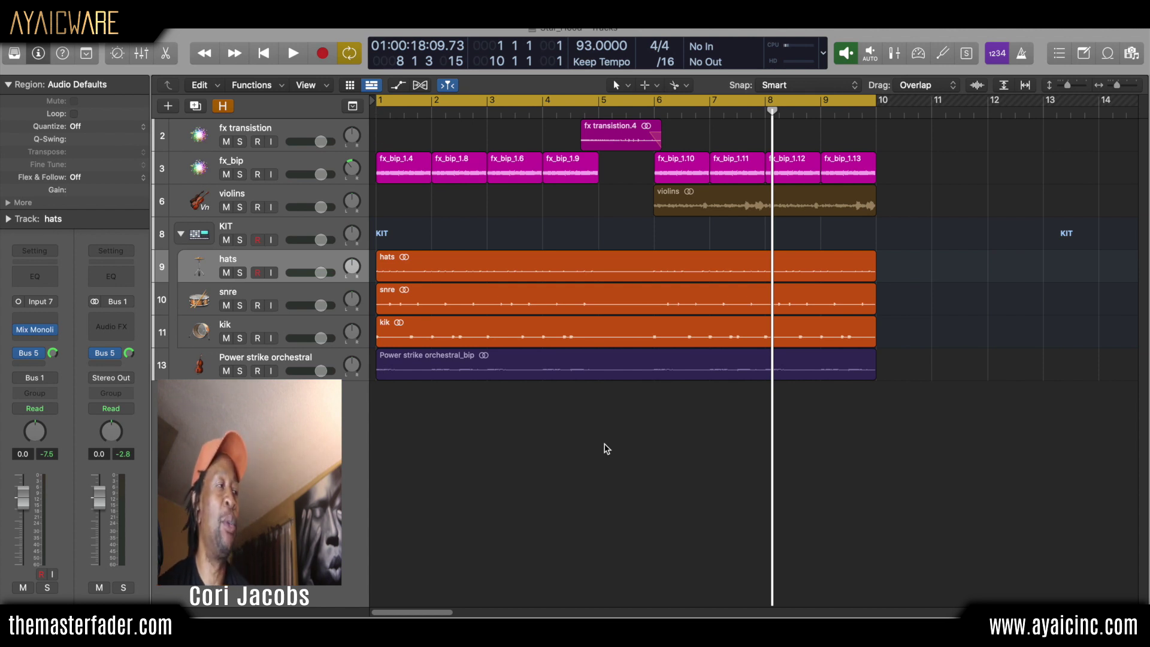
{"action": "key", "text": "Return"}
{"action": "key", "text": "space"}
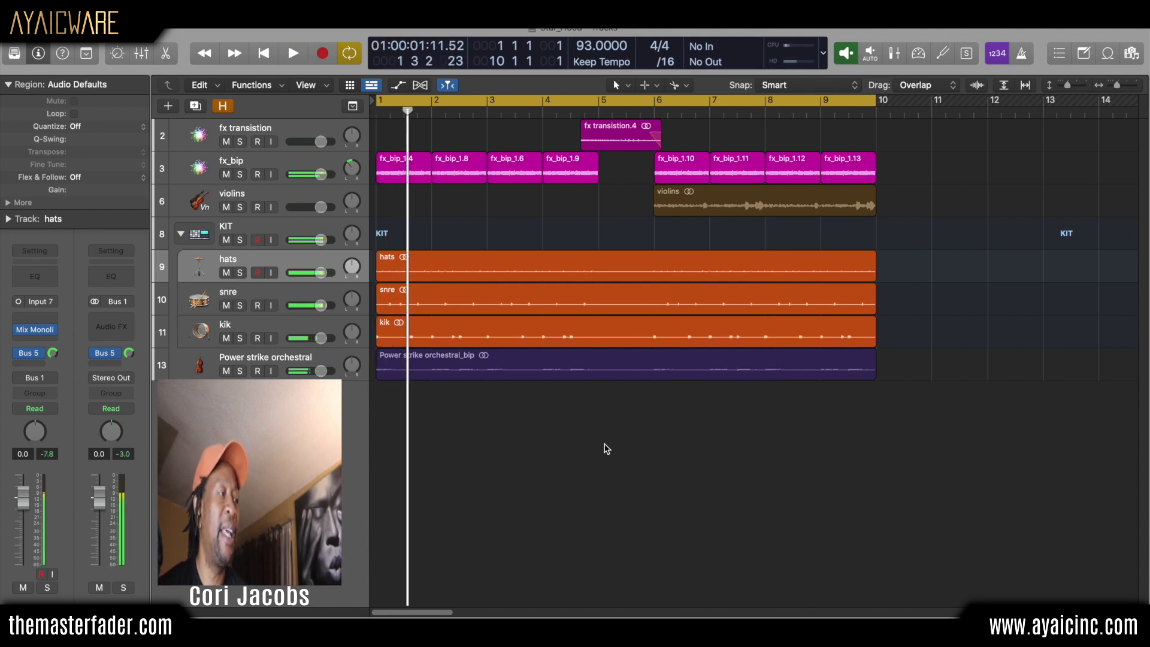
{"action": "key", "text": "Return"}
{"action": "key", "text": "space"}
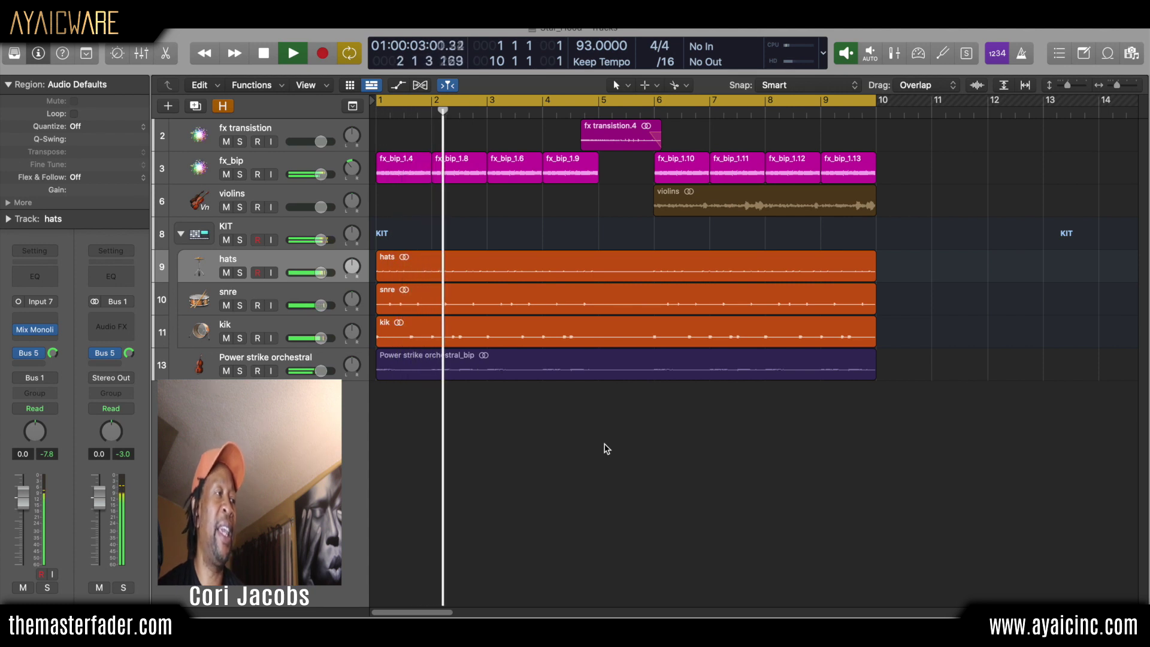
{"action": "key", "text": "space"}
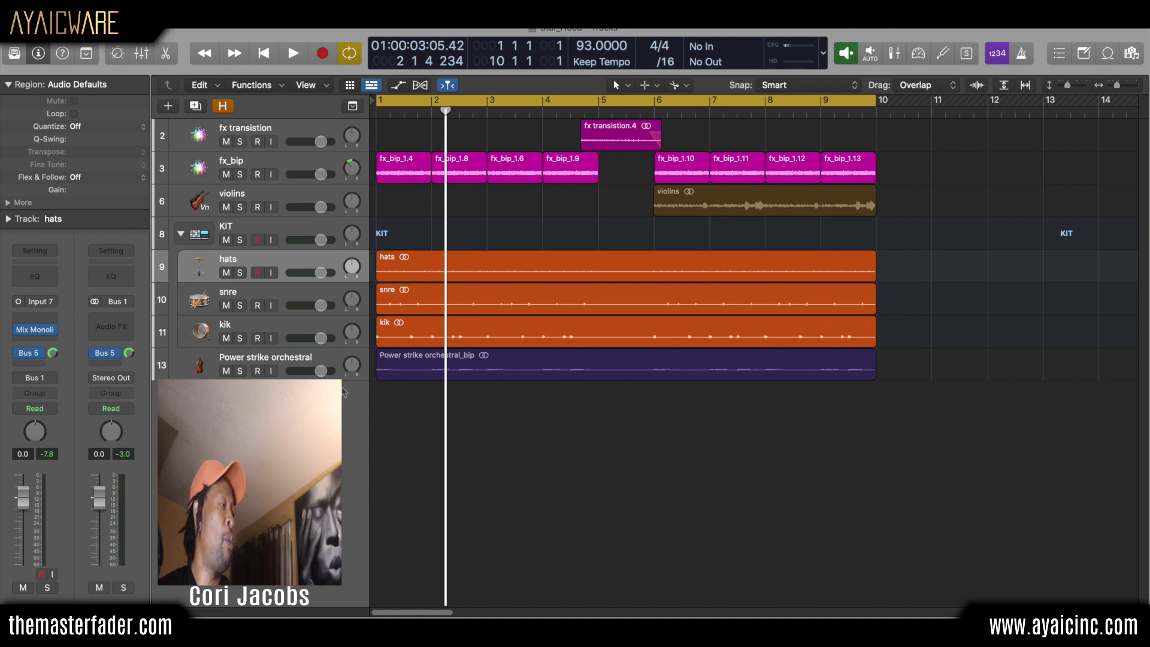
Inspect the Mix Monolith source and its user presets on the Power strike orchestral track, and close the plug-in
{"action": "left_click", "coordinate": [199, 370]}
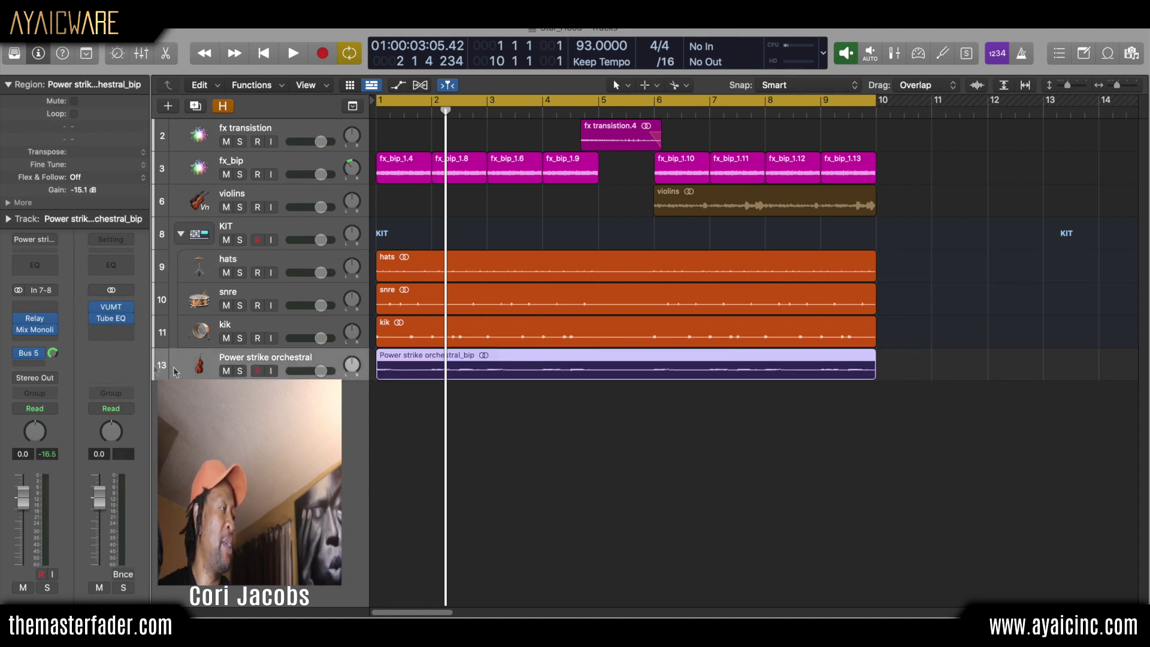
{"action": "left_click", "coordinate": [37, 331]}
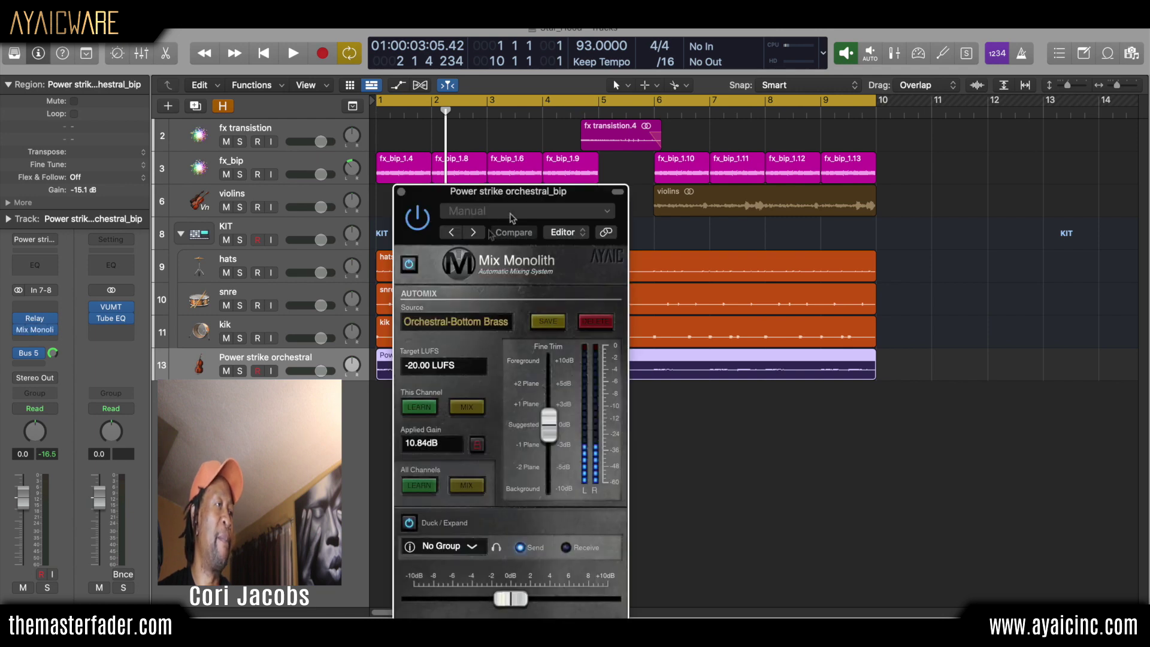
{"action": "left_click_drag", "start_coordinate": [579, 195], "coordinate": [1056, 88]}
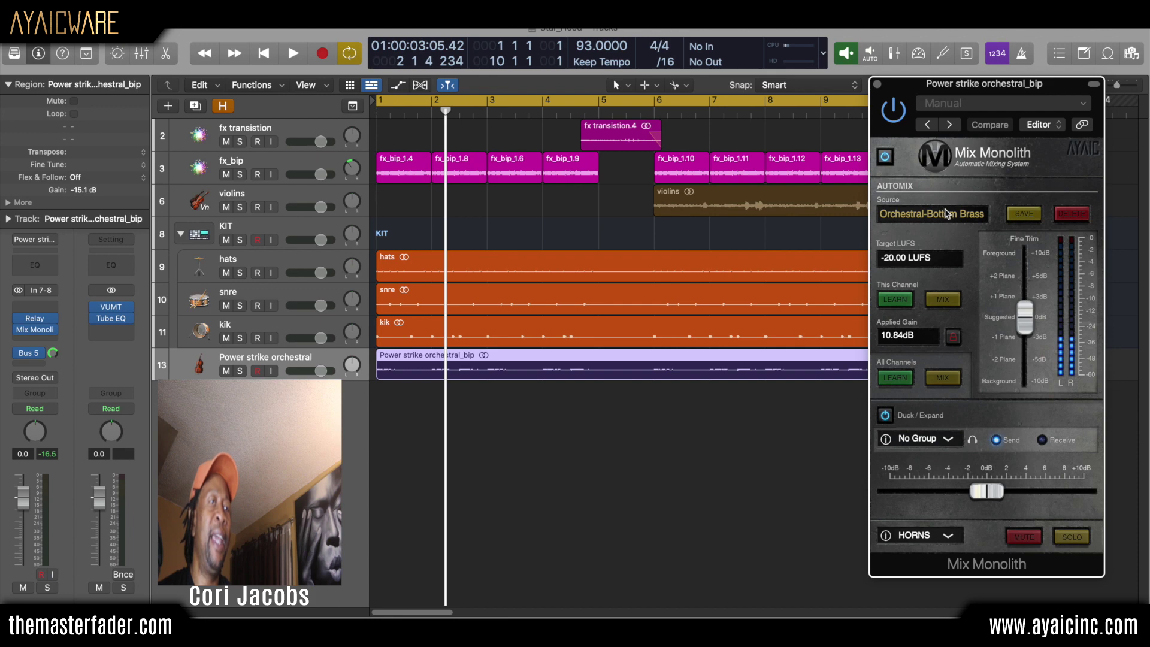
{"action": "left_click", "coordinate": [944, 218]}
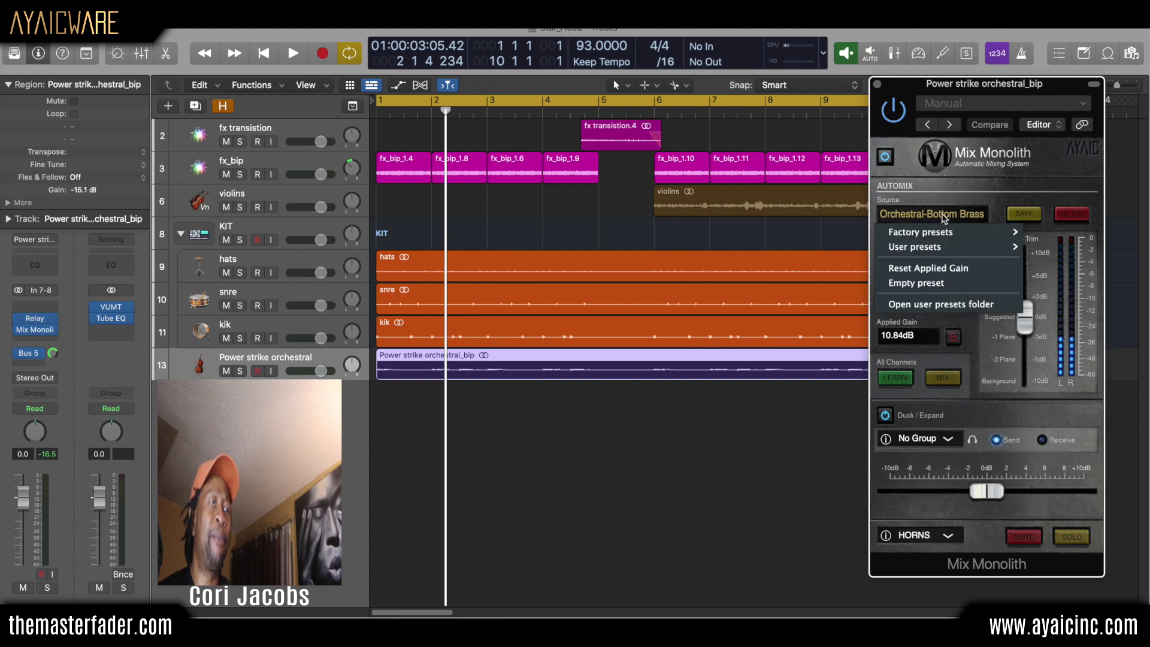
{"action": "mouse_move", "coordinate": [962, 252]}
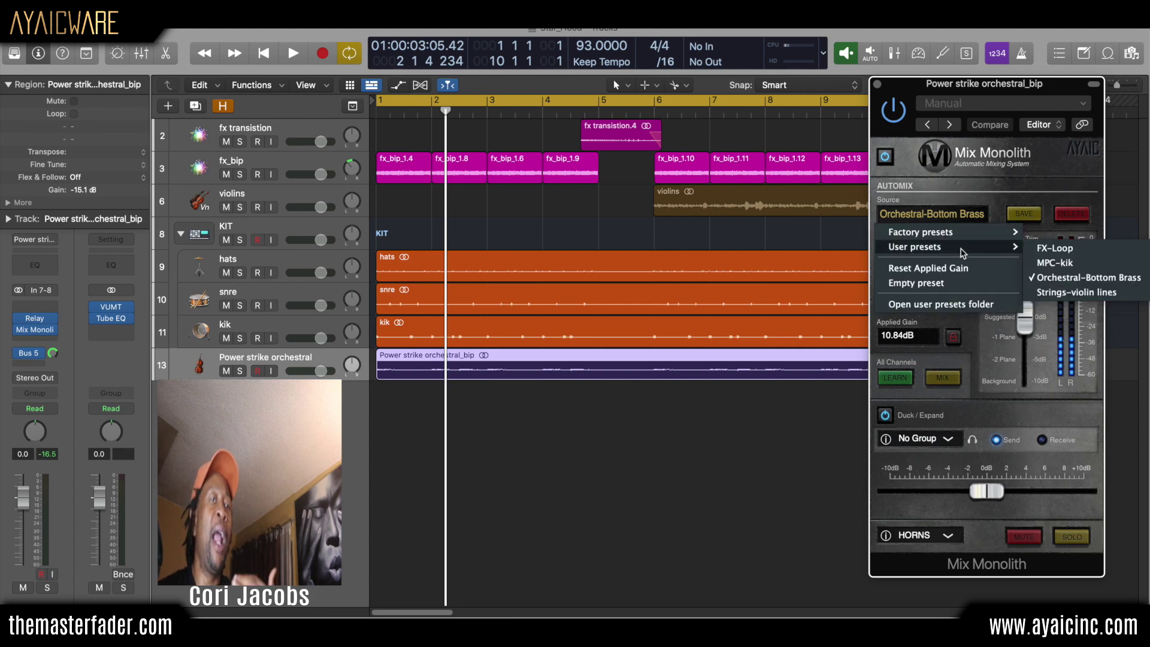
{"action": "left_click", "coordinate": [983, 198]}
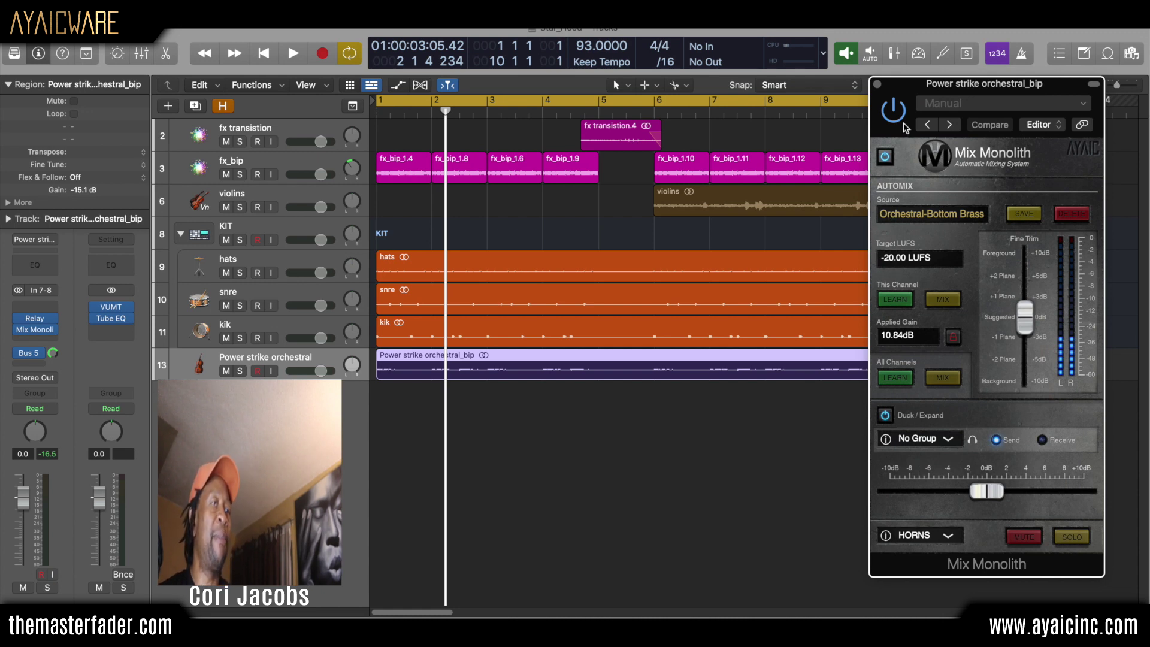
{"action": "left_click", "coordinate": [878, 88]}
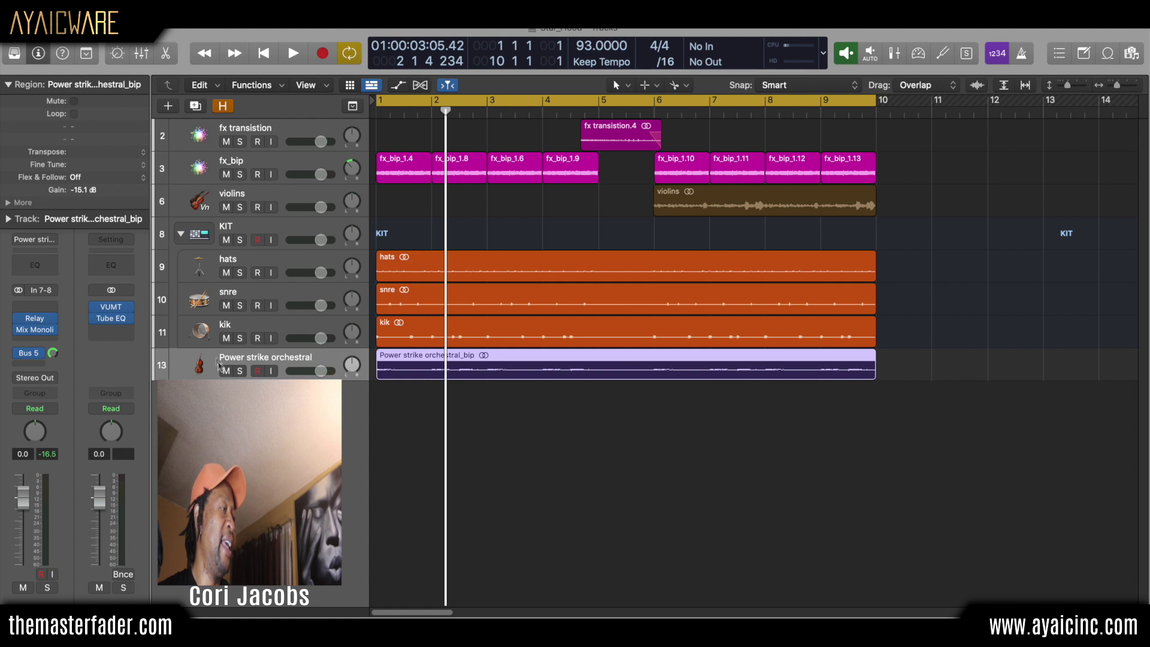
Check the Mix Monolith automix and ducking settings on the kik track, and close the plug-in
{"action": "left_click", "coordinate": [201, 337]}
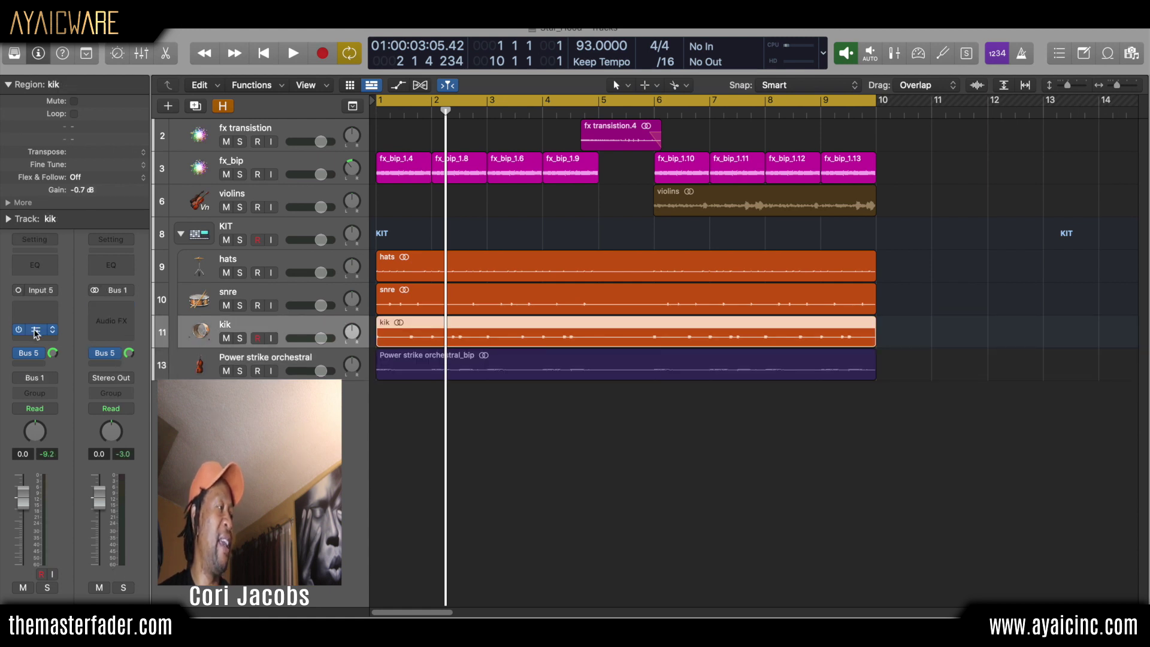
{"action": "left_click", "coordinate": [36, 331]}
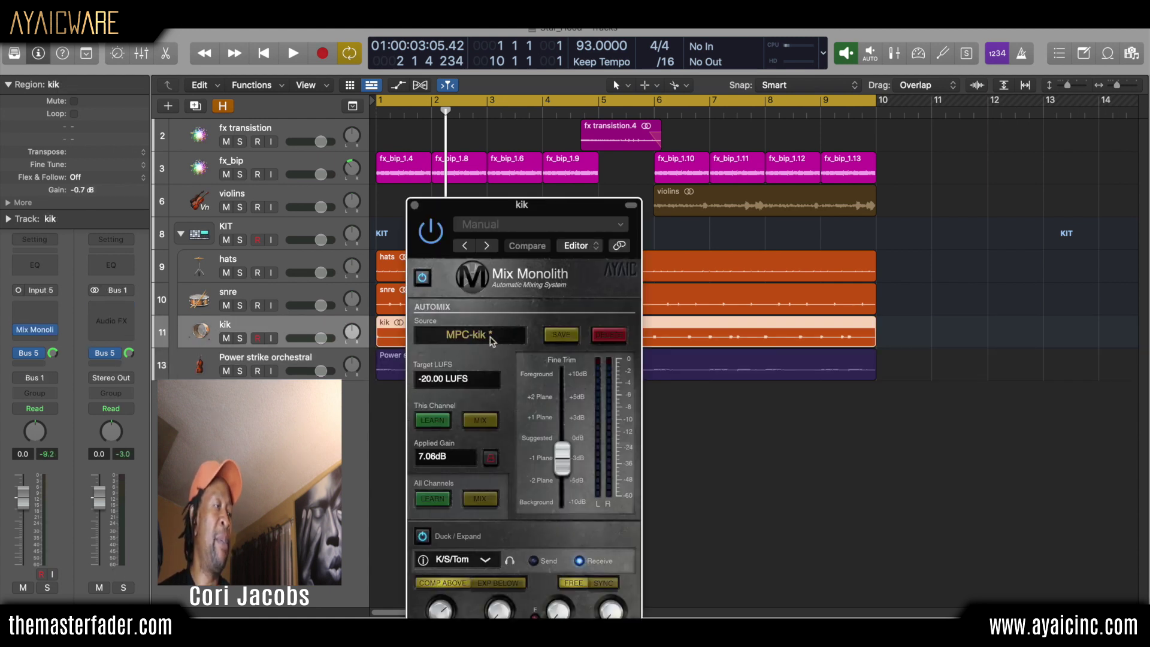
{"action": "left_click_drag", "start_coordinate": [584, 217], "coordinate": [885, 88]}
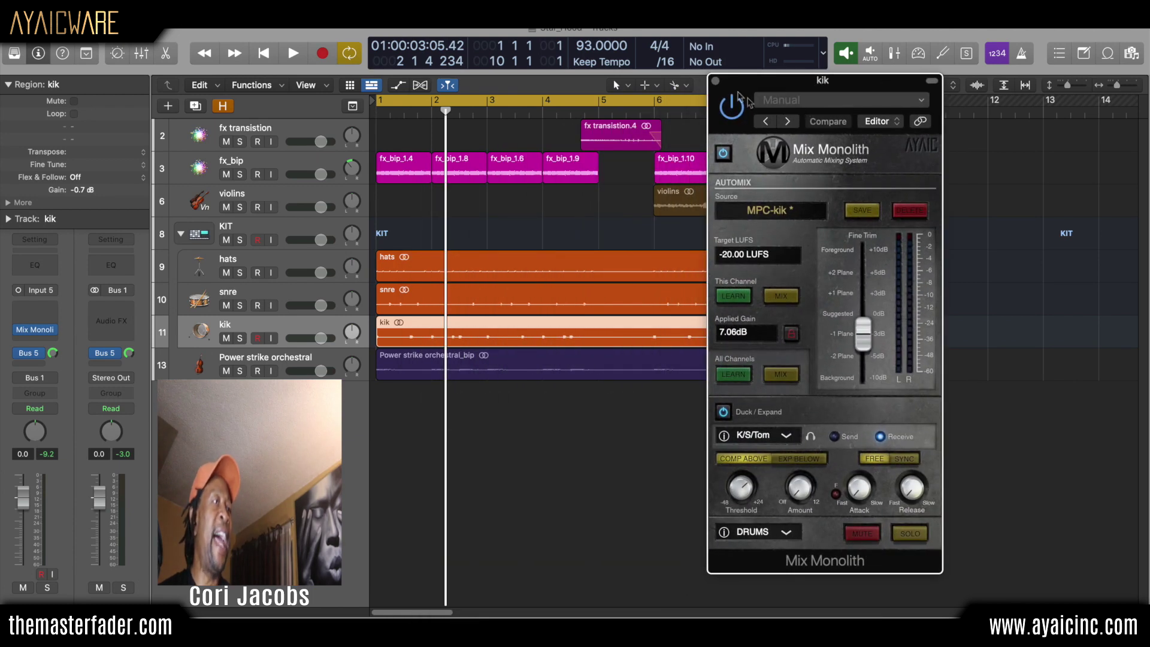
{"action": "left_click", "coordinate": [715, 82]}
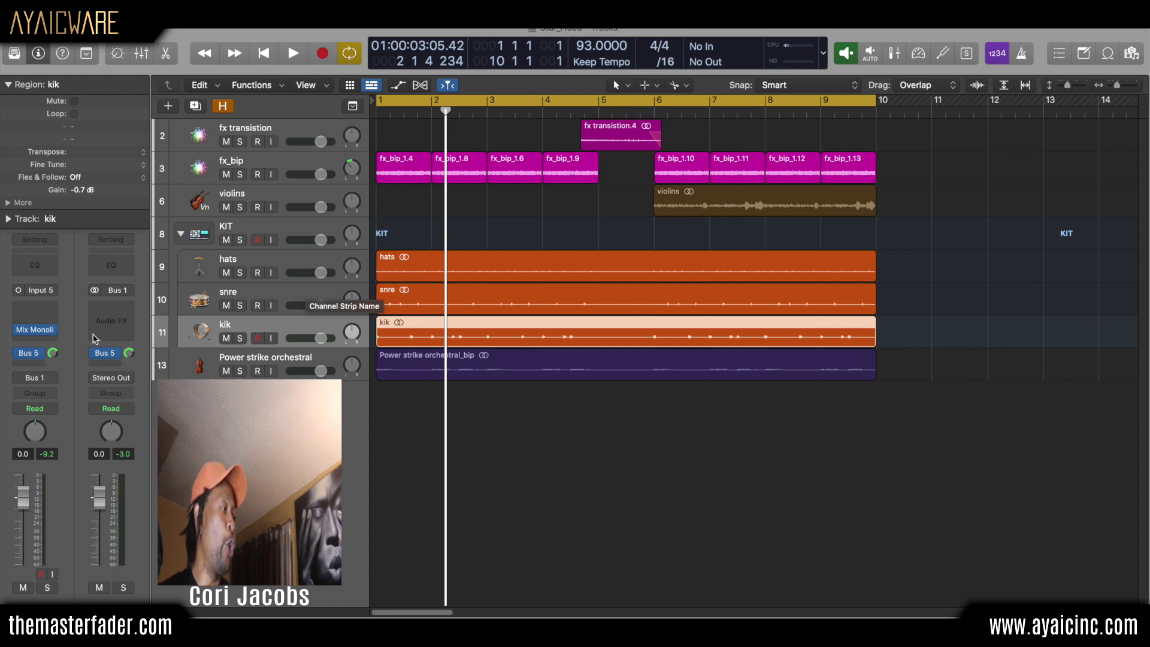
Review the Mix Monolith inserts across the channel strips in the mixer, and return to the full arrangement view
{"action": "left_click", "coordinate": [35, 329]}
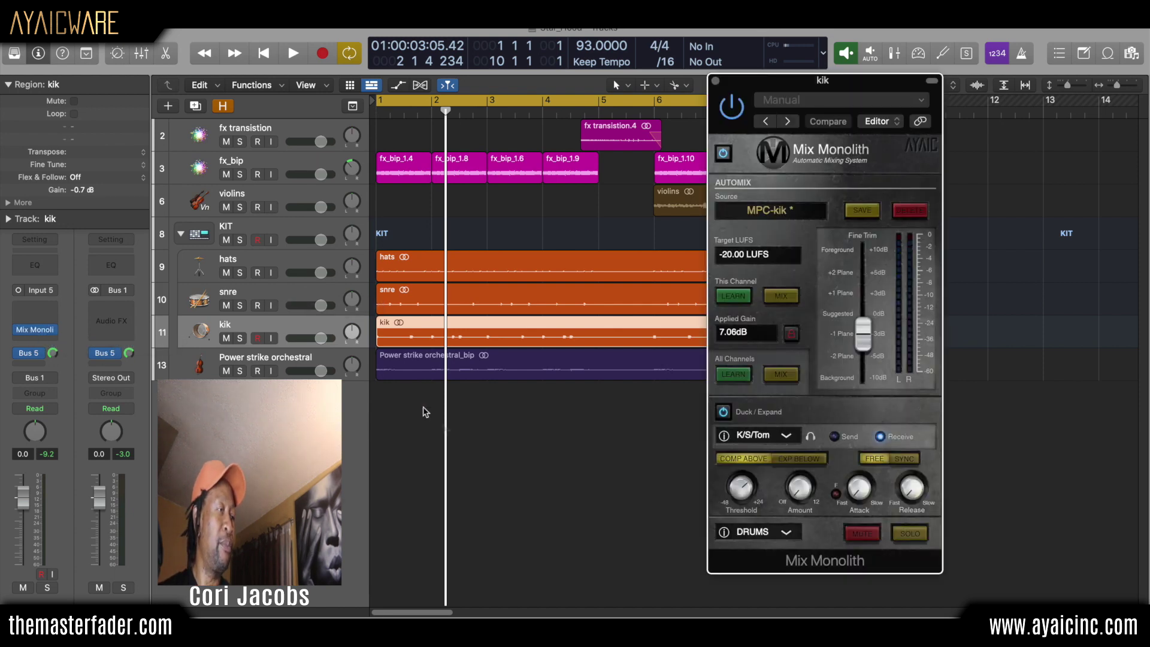
{"action": "key", "text": "x"}
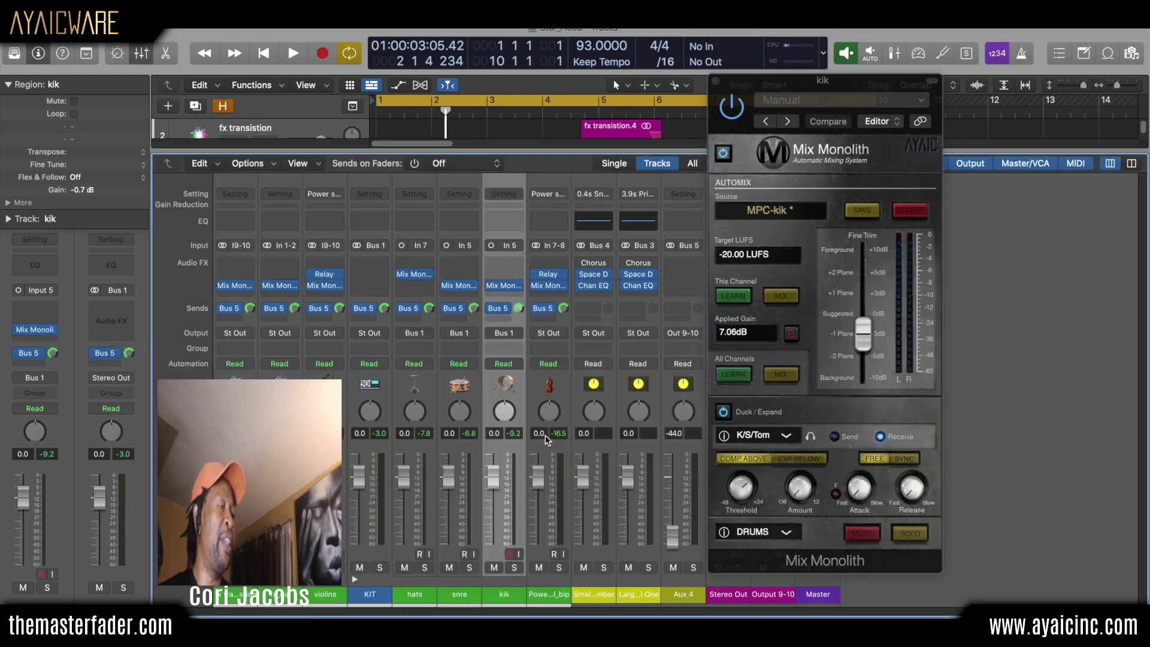
{"action": "left_click", "coordinate": [714, 80]}
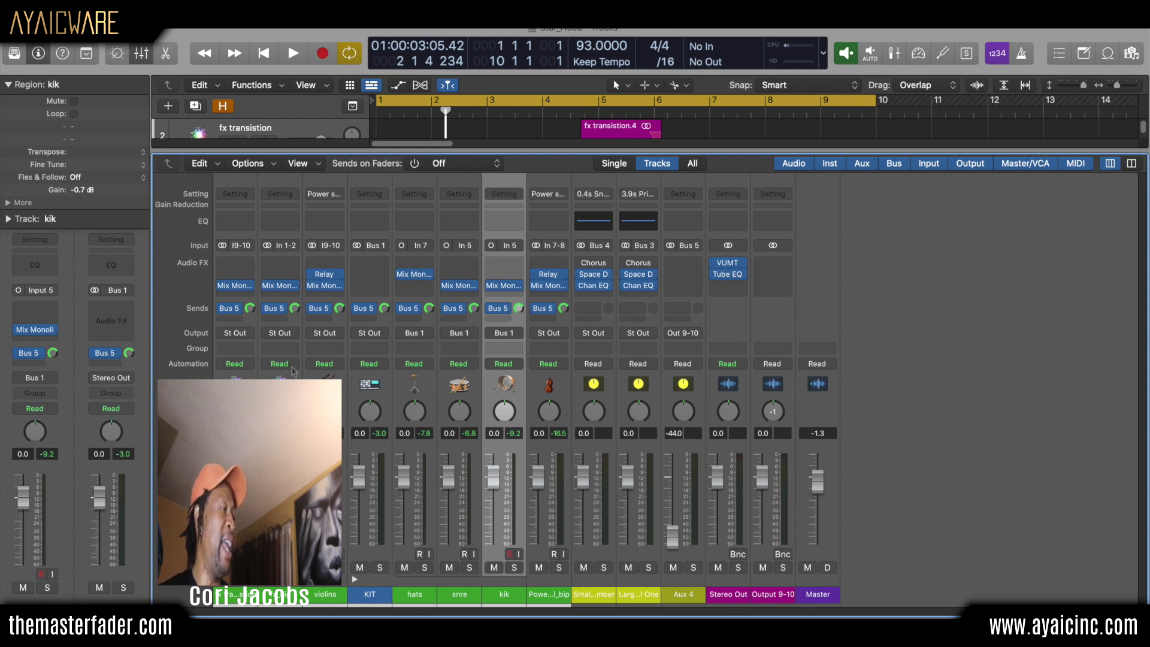
{"action": "mouse_move", "coordinate": [334, 292]}
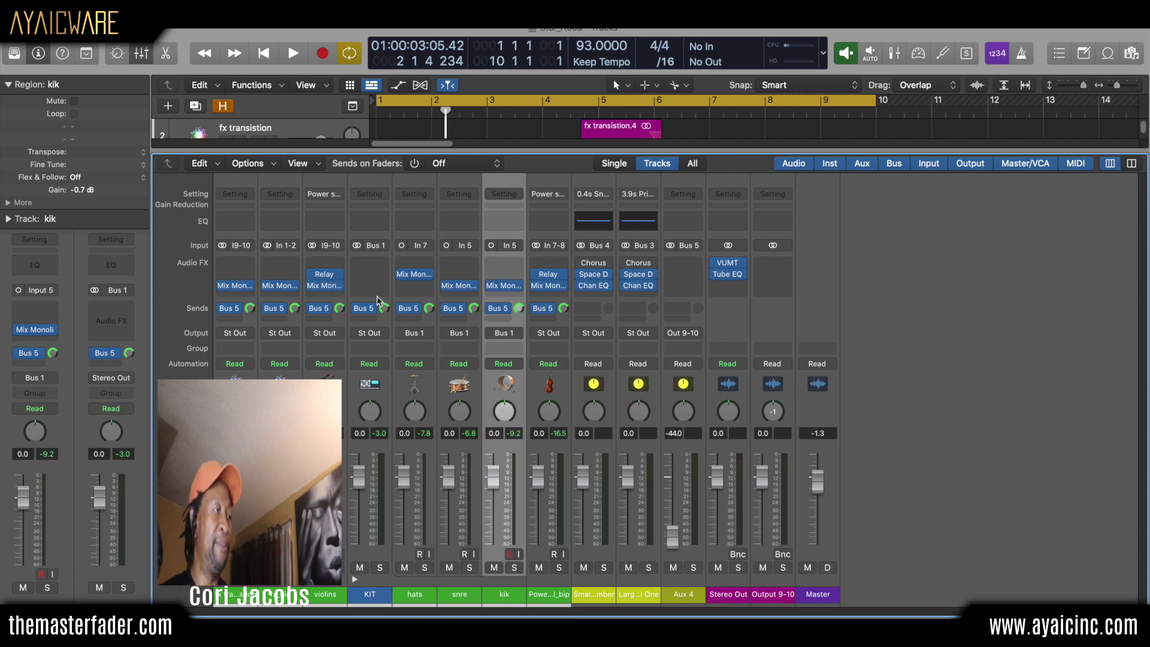
{"action": "key", "text": "x"}
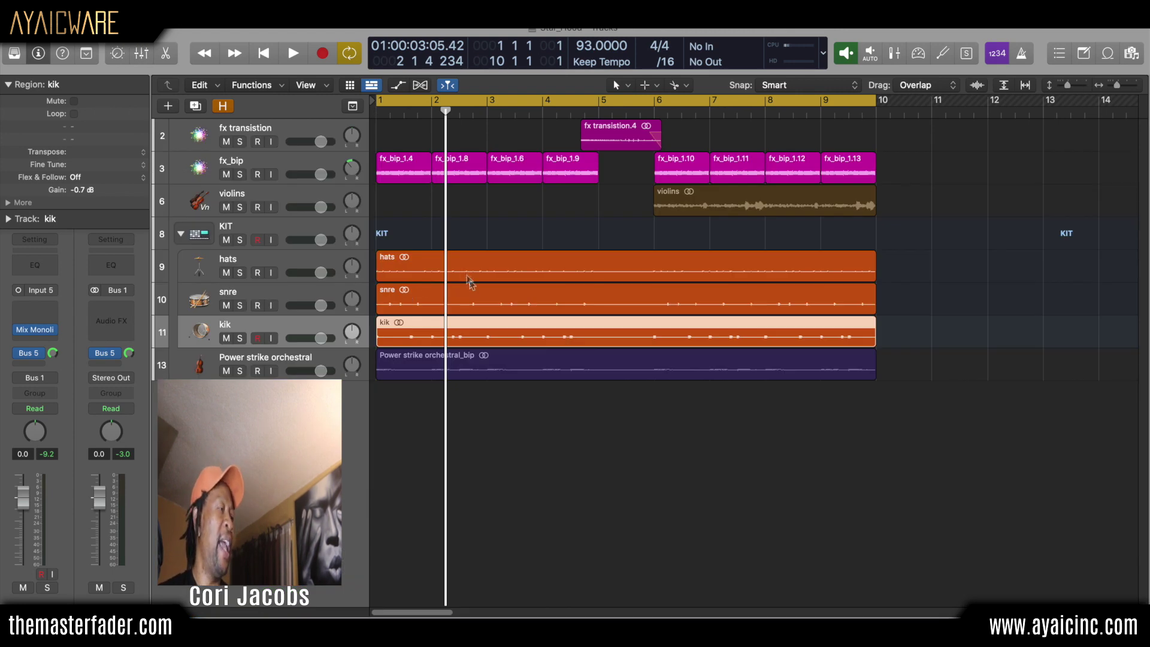
Have Mix Monolith on the kik track learn all channels during playback, and apply the automatic mix to all channels
{"action": "left_click", "coordinate": [33, 330]}
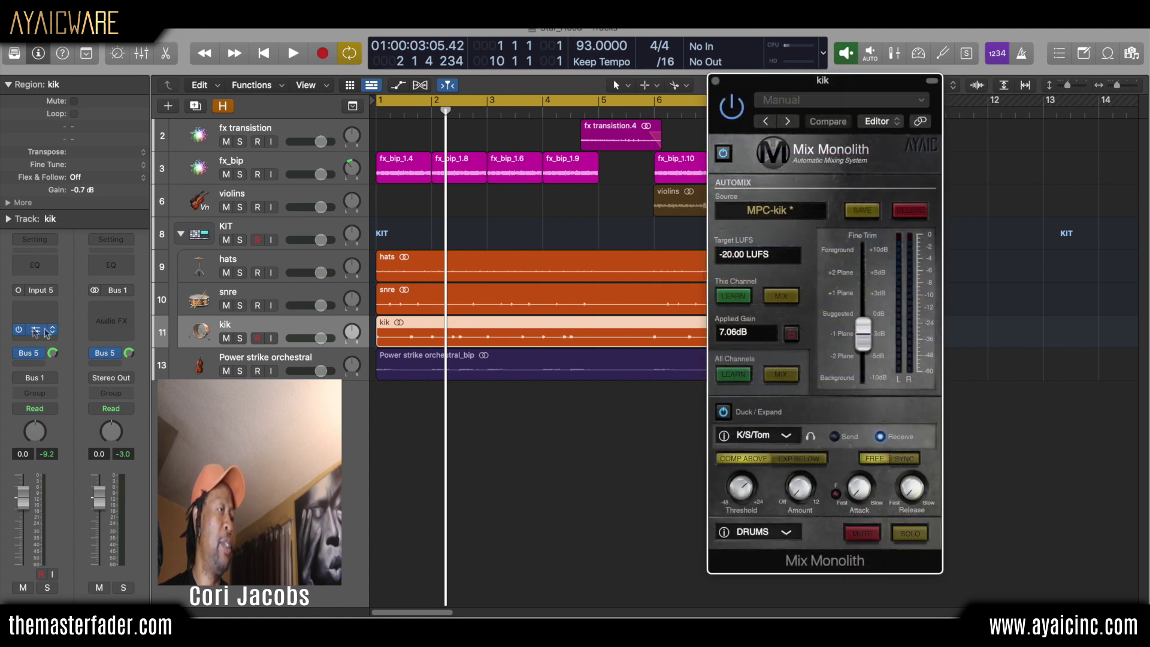
{"action": "left_click", "coordinate": [736, 375]}
{"action": "key", "text": "space"}
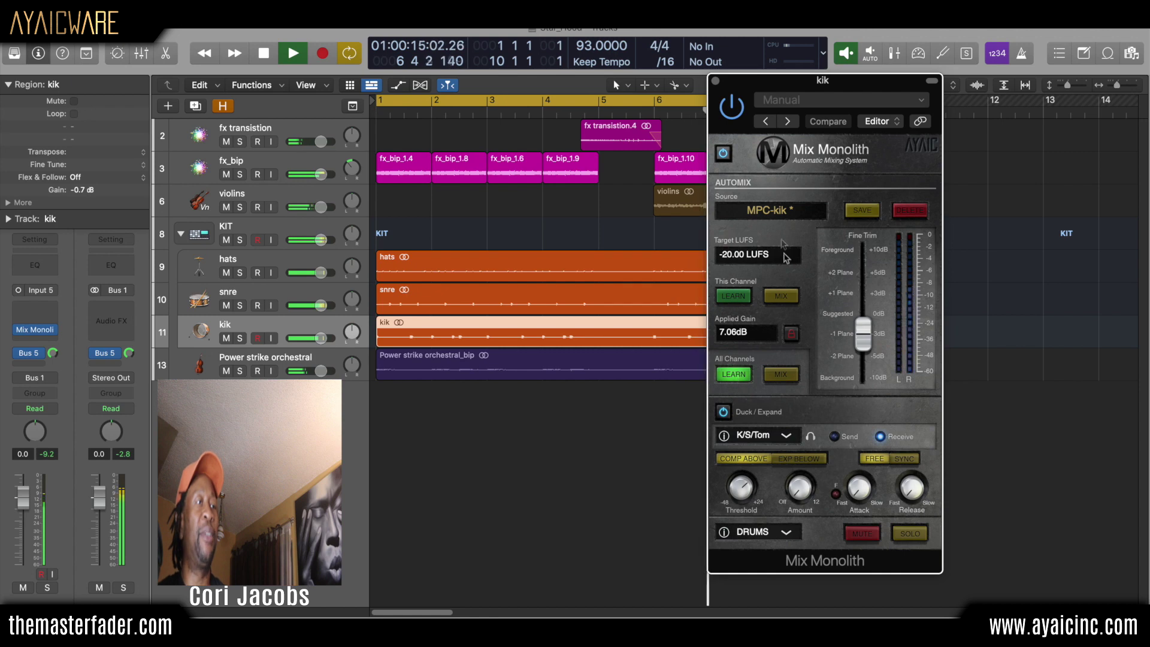
{"action": "left_click_drag", "start_coordinate": [845, 86], "coordinate": [1023, 61]}
{"action": "key", "text": "space"}
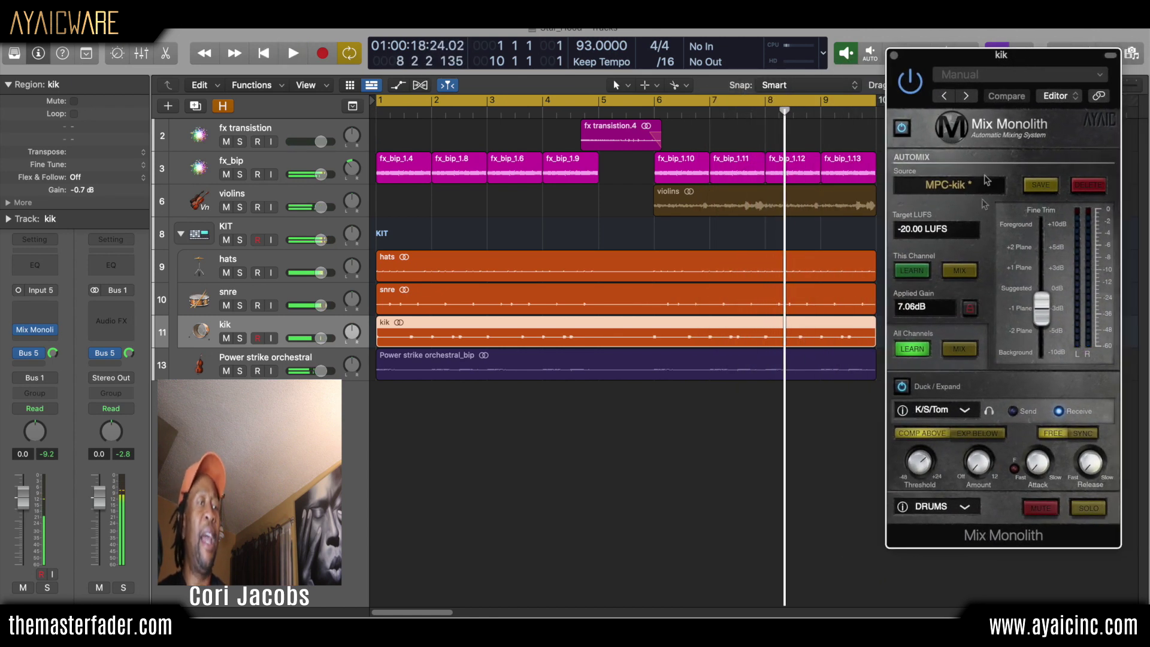
{"action": "left_click", "coordinate": [965, 352]}
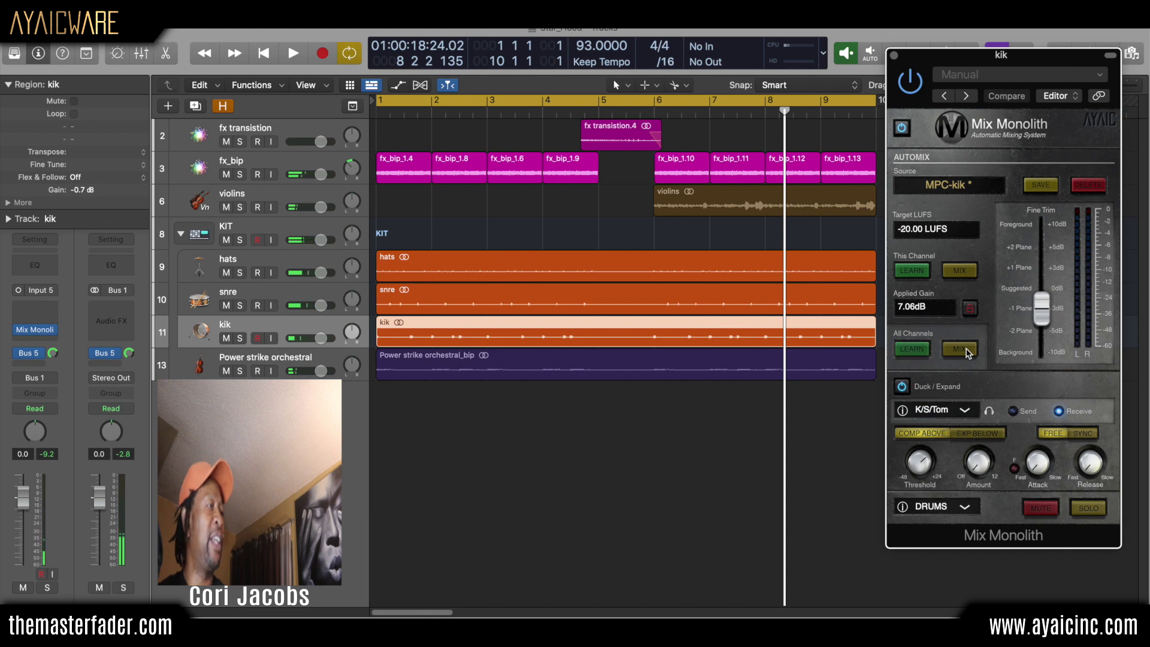
Play the song from the beginning to evaluate the automatic mix, and stop playback
{"action": "key", "text": "Return"}
{"action": "key", "text": "space"}
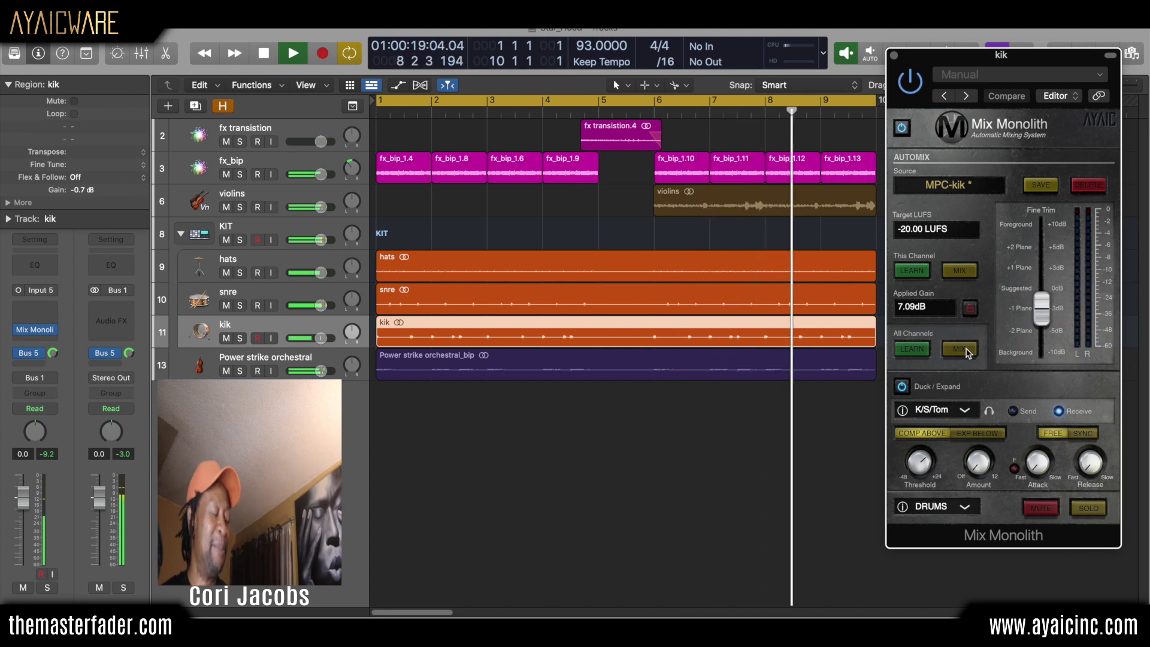
{"action": "key", "text": "space"}
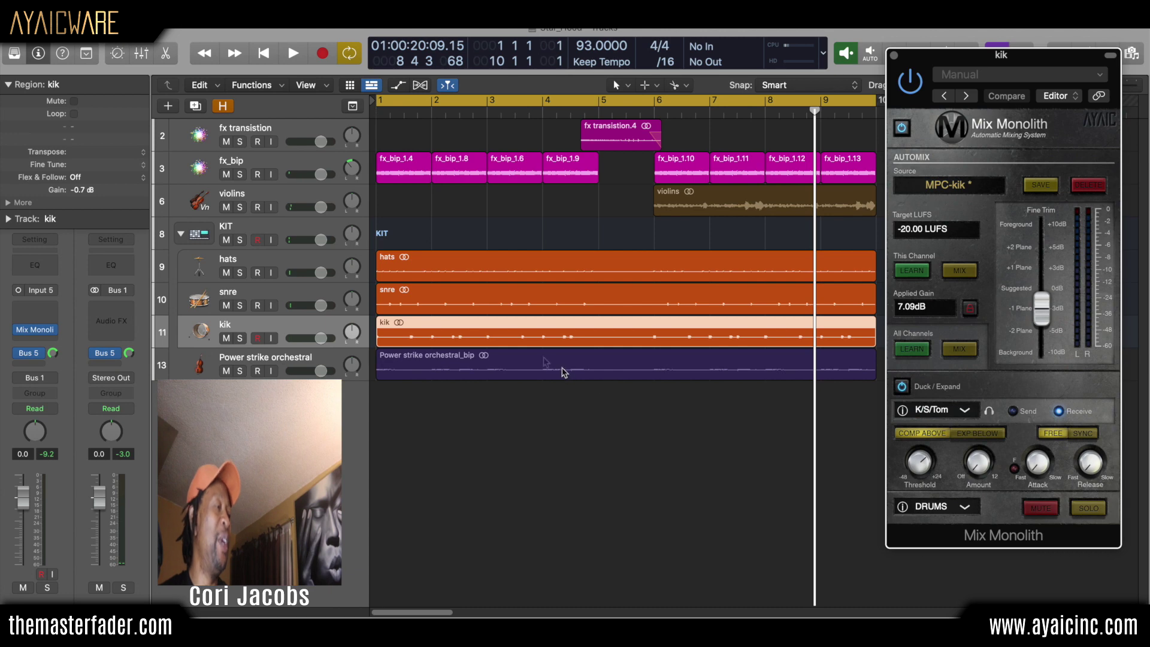
Solo the kik and Power strike orchestral tracks and play them together
{"action": "left_click", "coordinate": [243, 338]}
{"action": "left_click", "coordinate": [242, 371]}
{"action": "key", "text": "space"}
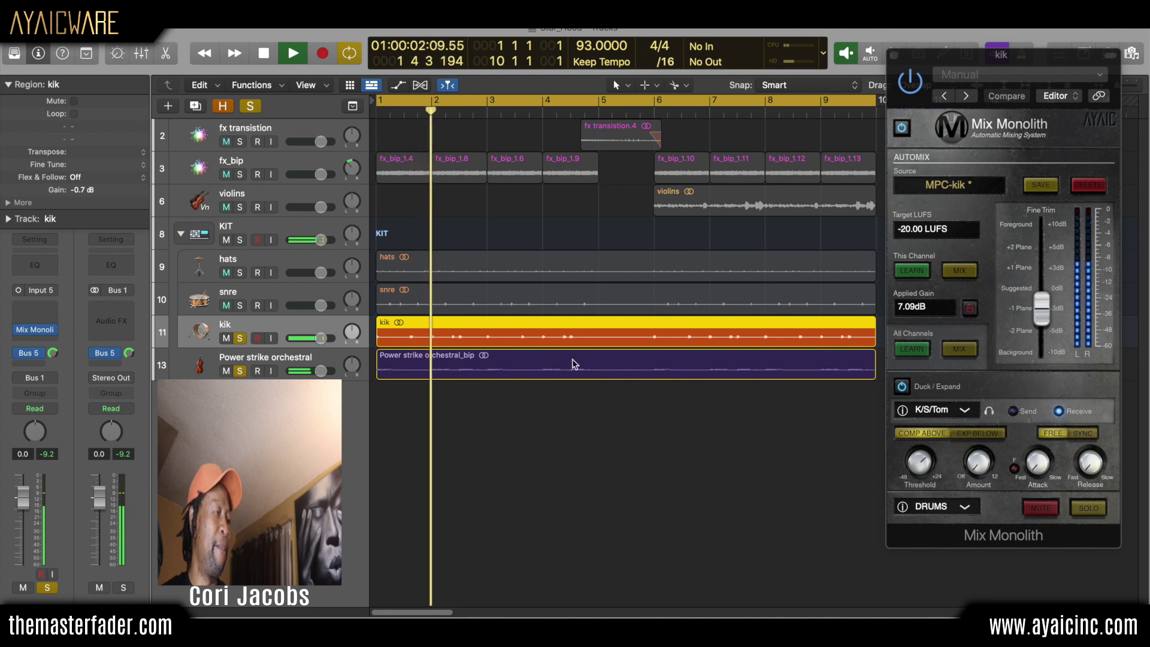
{"action": "key", "text": "space"}
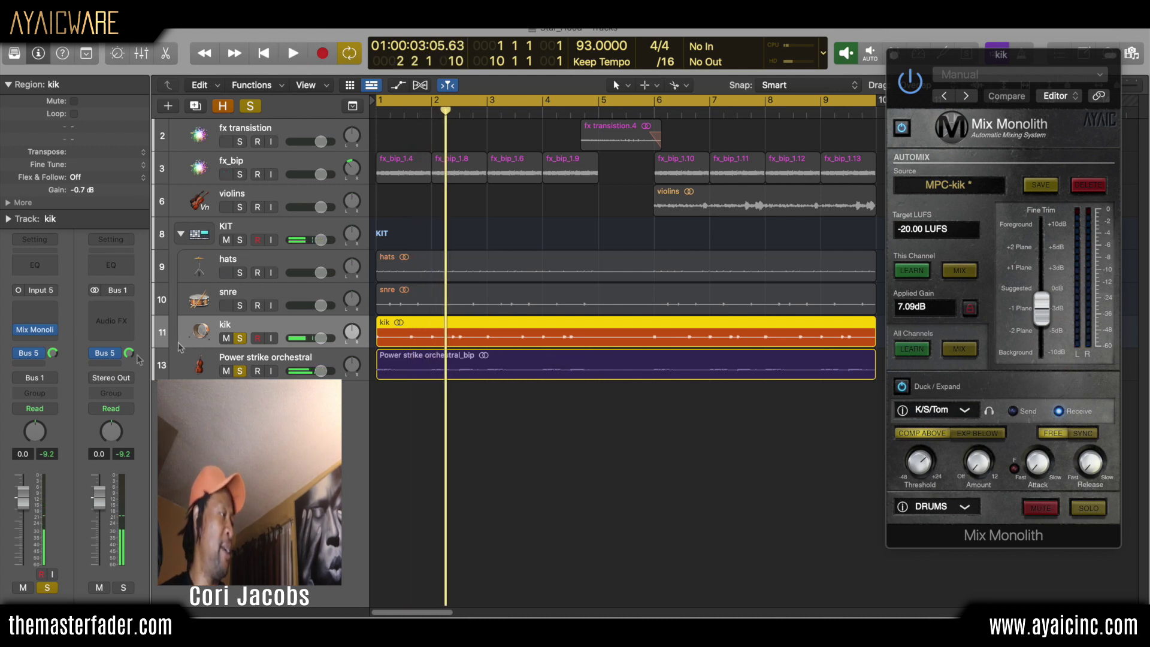
Set the kik track's Duck/Expand in Mix Monolith to Send and rename its K/S/Tom group as kik
{"action": "left_click", "coordinate": [37, 331]}
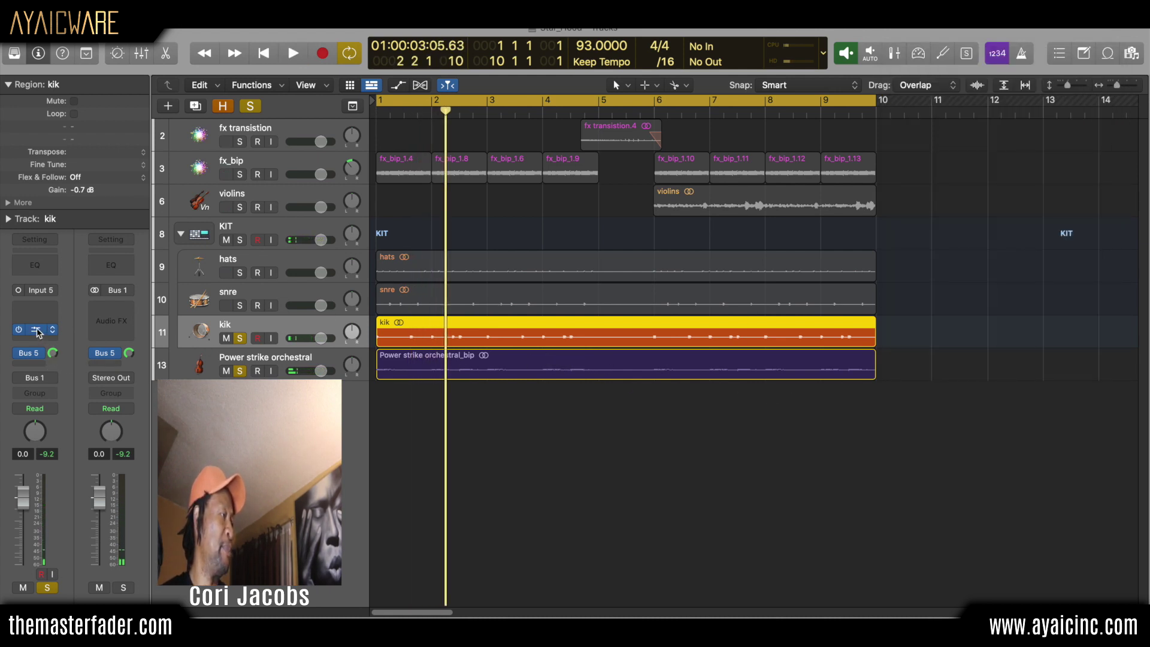
{"action": "left_click", "coordinate": [37, 330]}
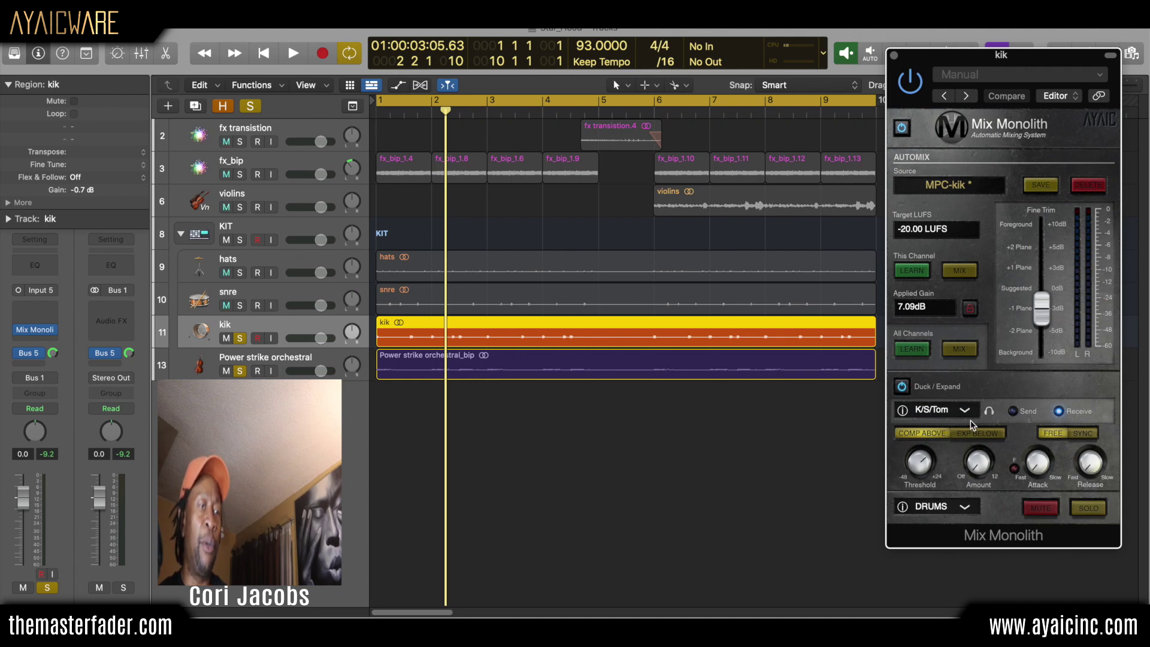
{"action": "left_click", "coordinate": [1013, 411]}
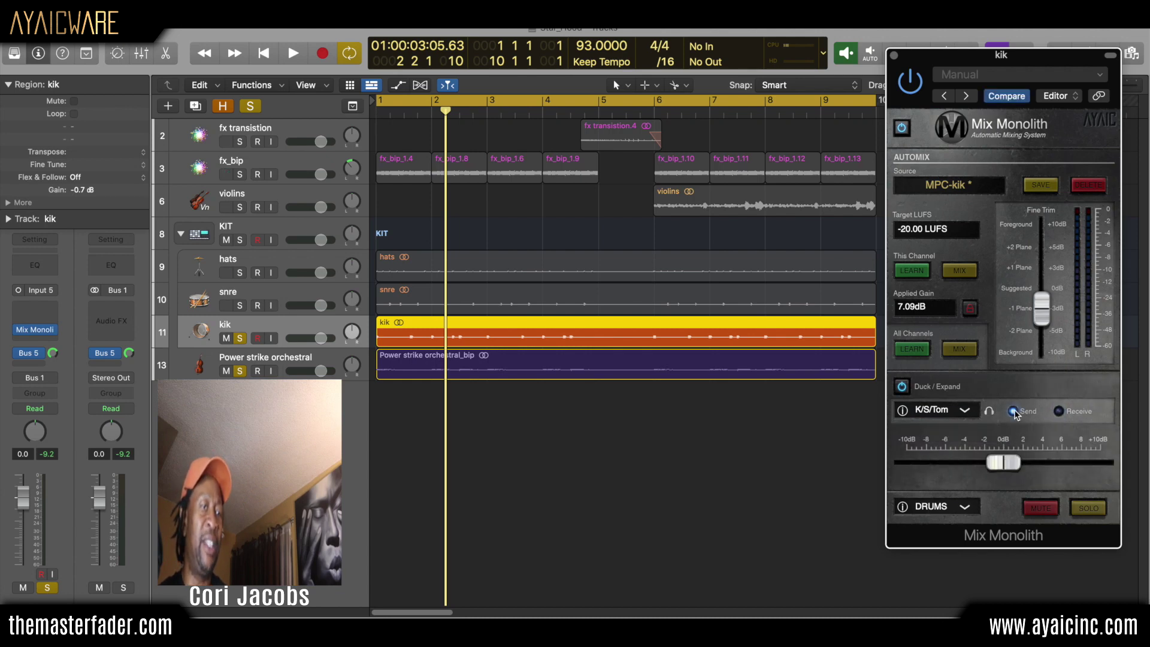
{"action": "left_click", "coordinate": [963, 413]}
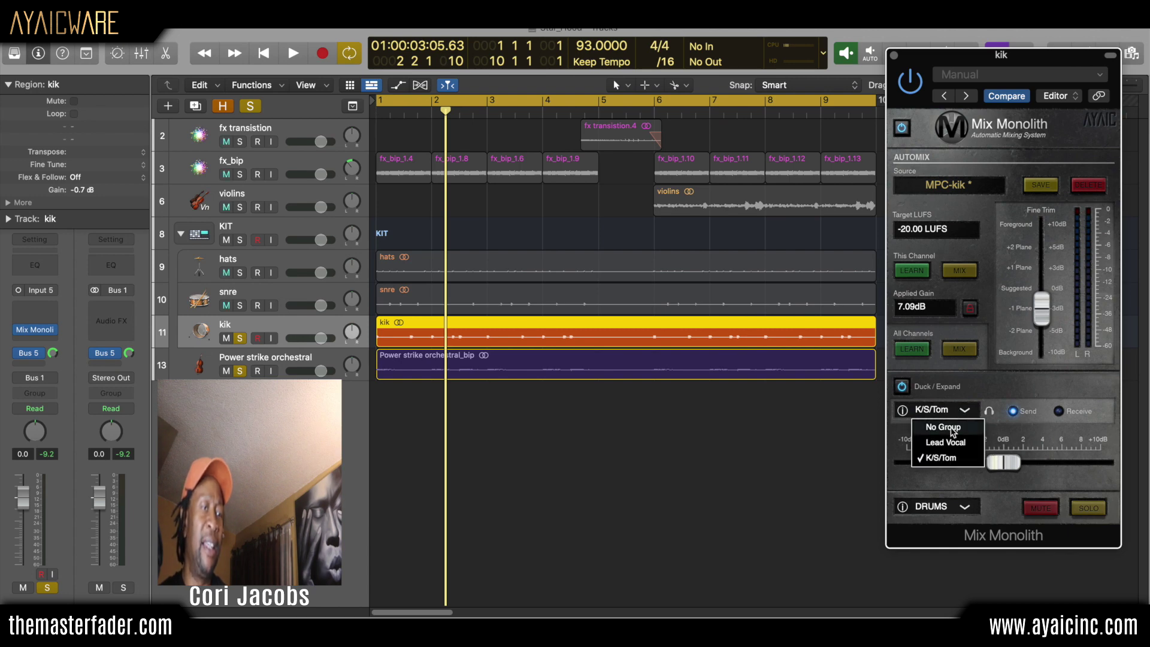
{"action": "left_click", "coordinate": [961, 463]}
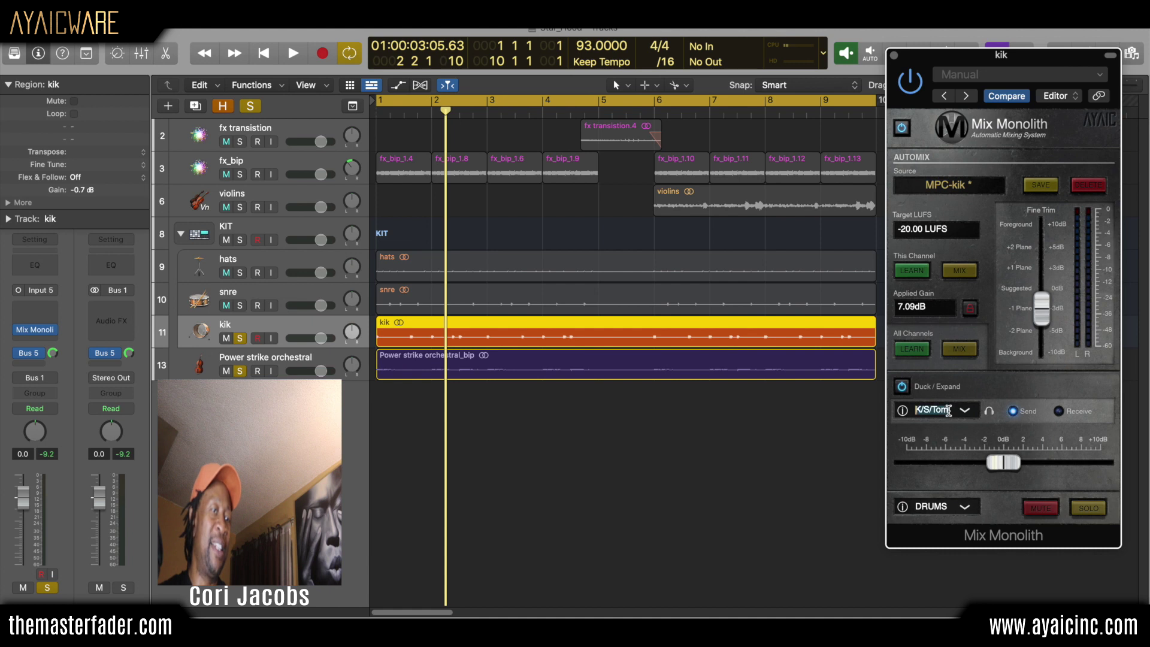
{"action": "type", "text": "kik"}
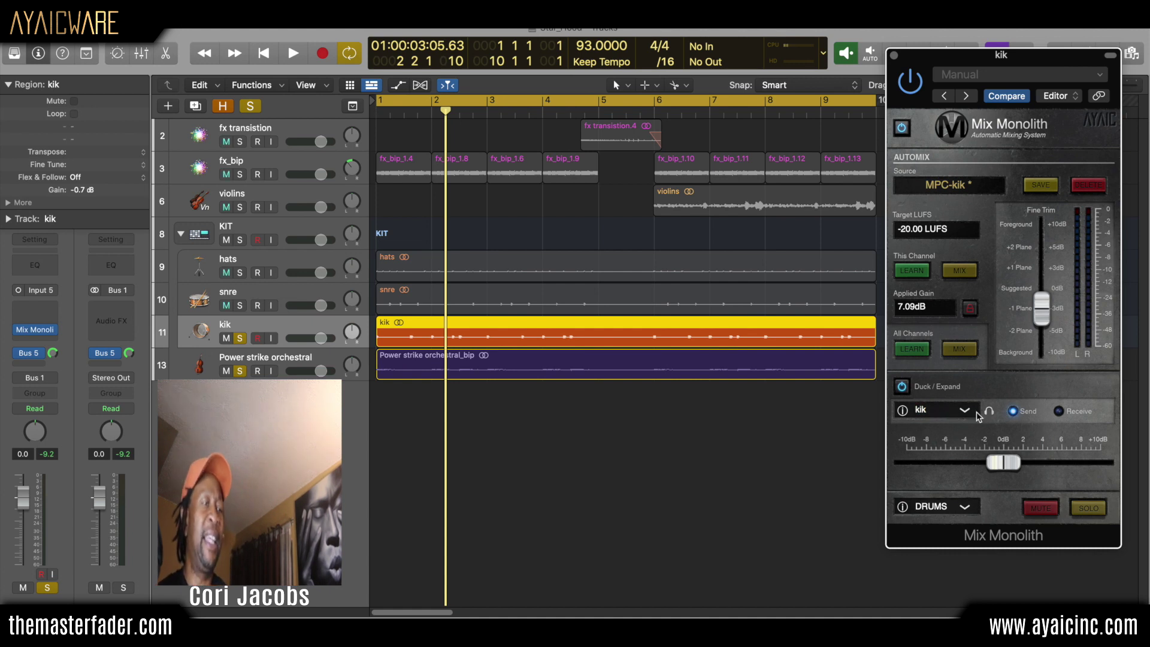
Open Mix Monolith on the Power strike orchestral track and set its Duck/Expand to Receive from the kik group
{"action": "left_click", "coordinate": [806, 445]}
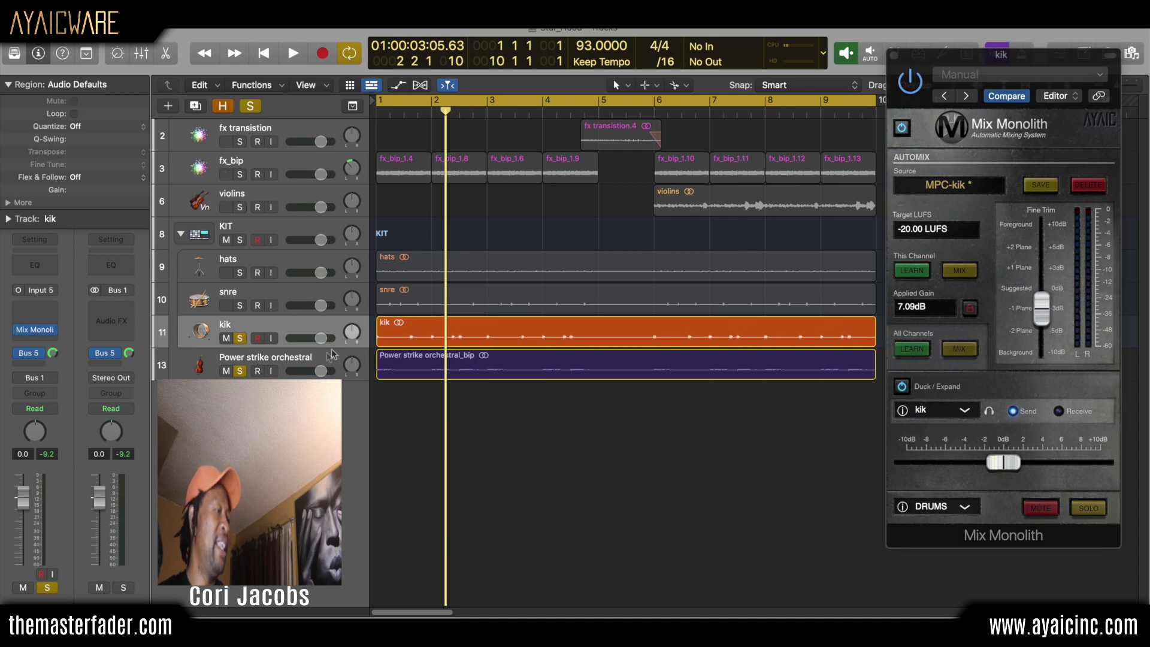
{"action": "left_click", "coordinate": [36, 332]}
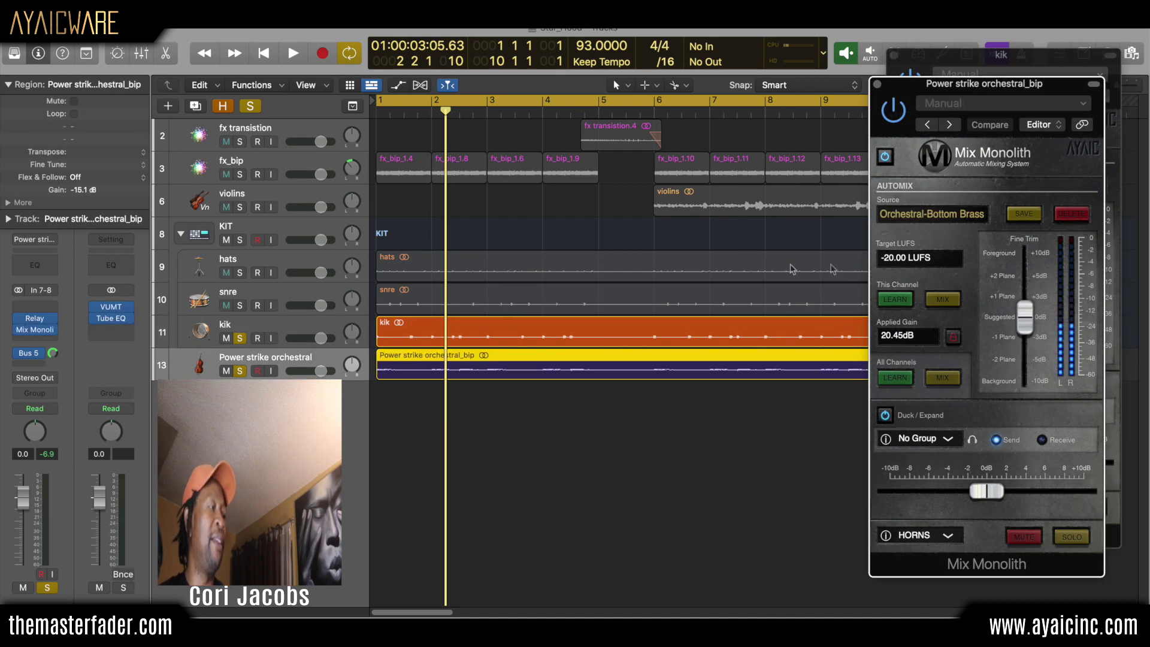
{"action": "left_click", "coordinate": [1042, 441]}
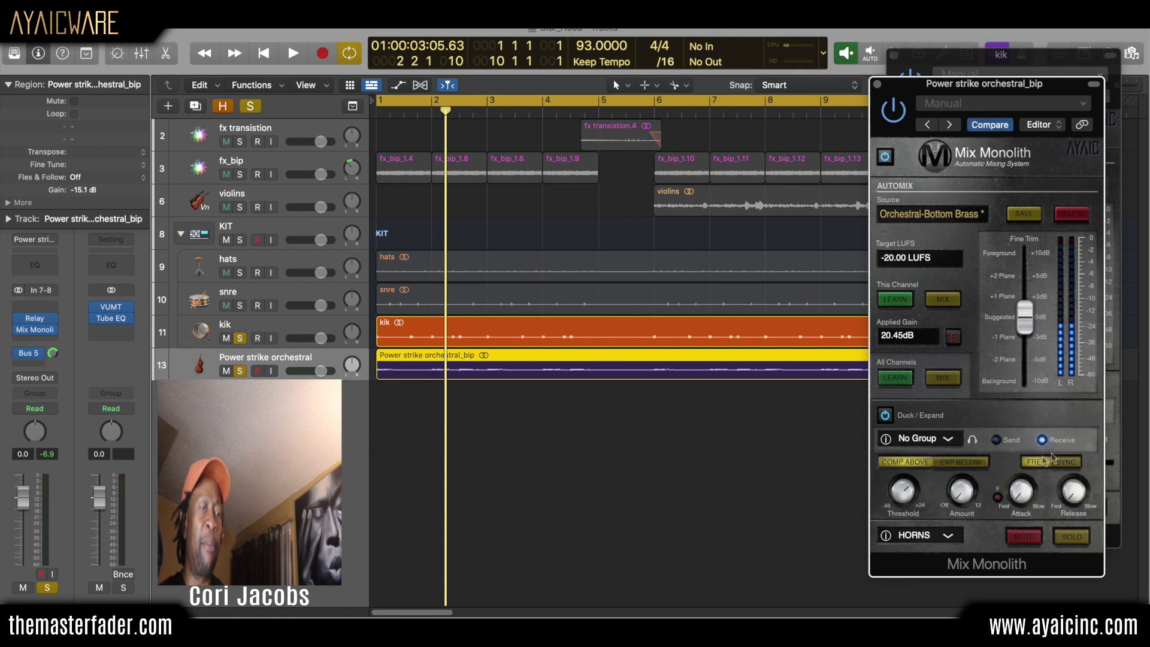
{"action": "left_click", "coordinate": [947, 441]}
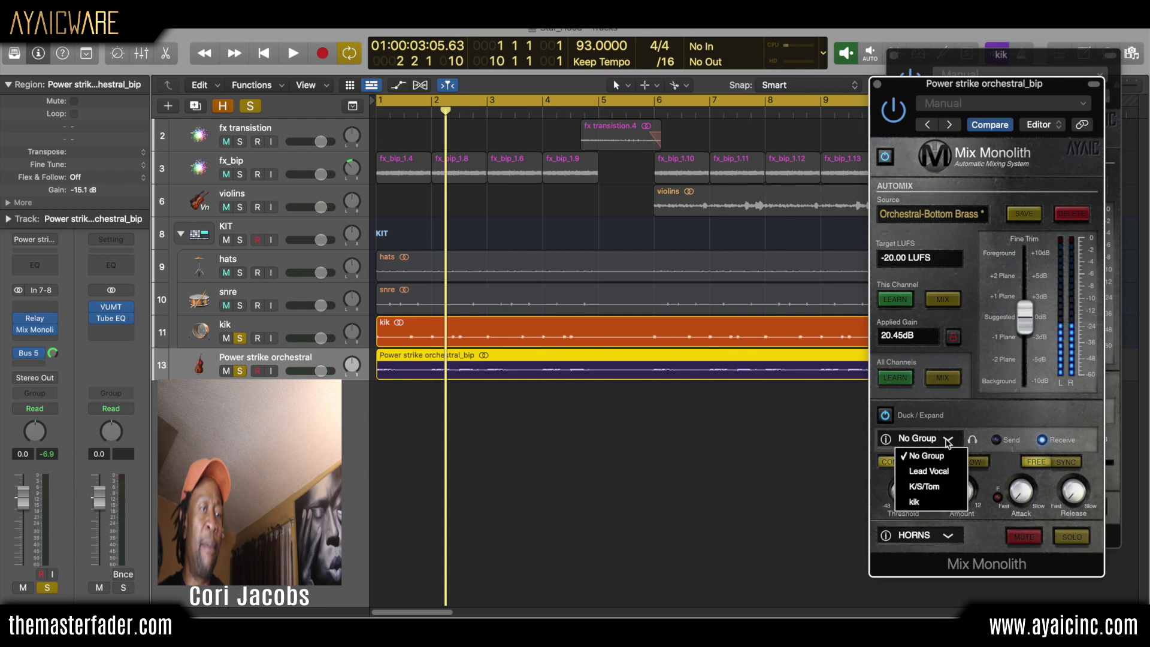
{"action": "left_click", "coordinate": [929, 503]}
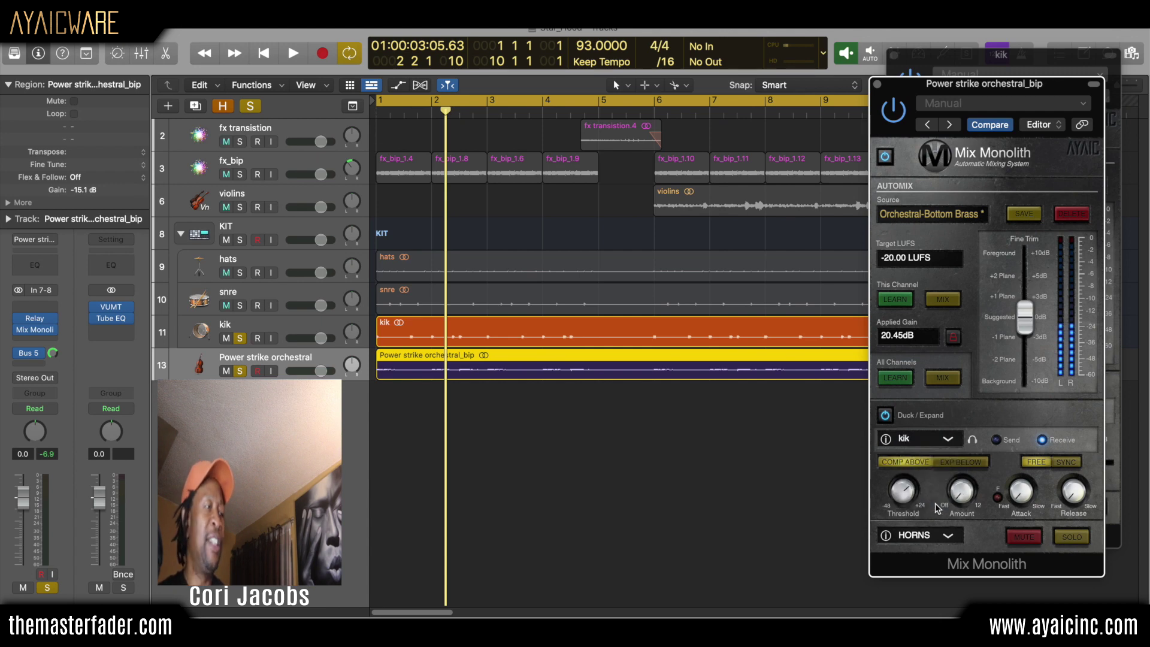
Briefly play the soloed tracks, lower the orchestral track's ducking Threshold to about -19.6 dB, and return the playhead to the start
{"action": "key", "text": "space"}
{"action": "mouse_move", "coordinate": [911, 491]}
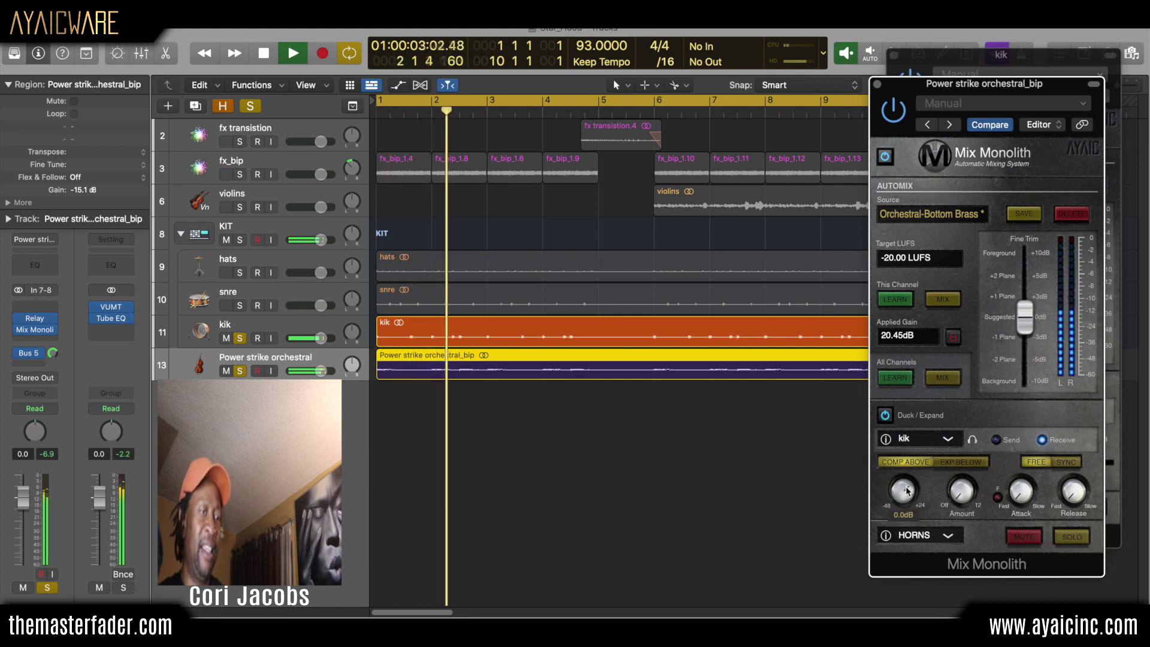
{"action": "key", "text": "space"}
{"action": "left_click_drag", "start_coordinate": [907, 491], "coordinate": [910, 535]}
{"action": "key", "text": "Return"}
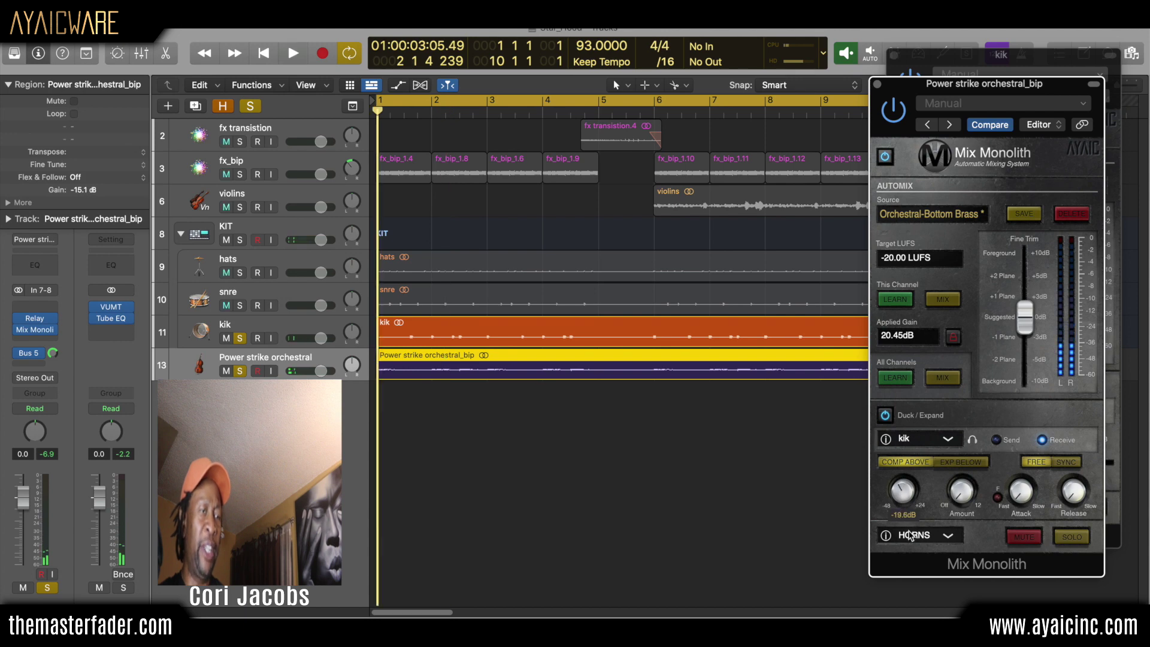
During playback, raise the orchestral track's ducking Amount to roughly mid-range and lower its Threshold to about -23.1 dB, and stop playback
{"action": "key", "text": "space"}
{"action": "mouse_move", "coordinate": [962, 506]}
{"action": "left_click_drag", "start_coordinate": [959, 499], "coordinate": [959, 450]}
{"action": "key", "text": "space"}
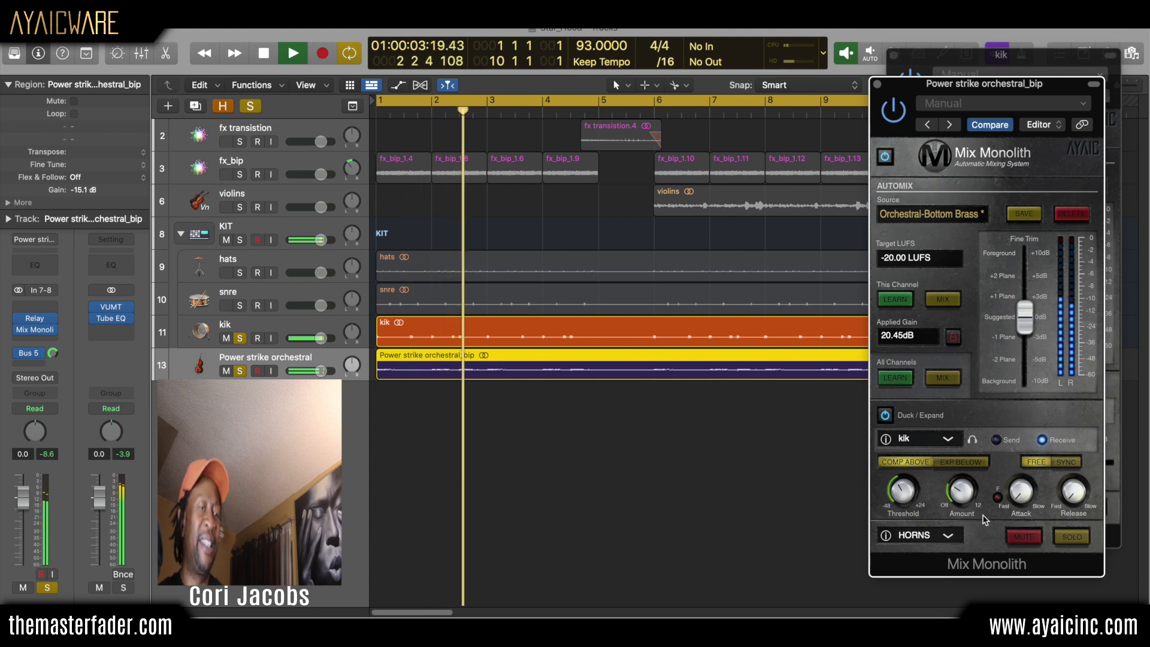
{"action": "mouse_move", "coordinate": [901, 497]}
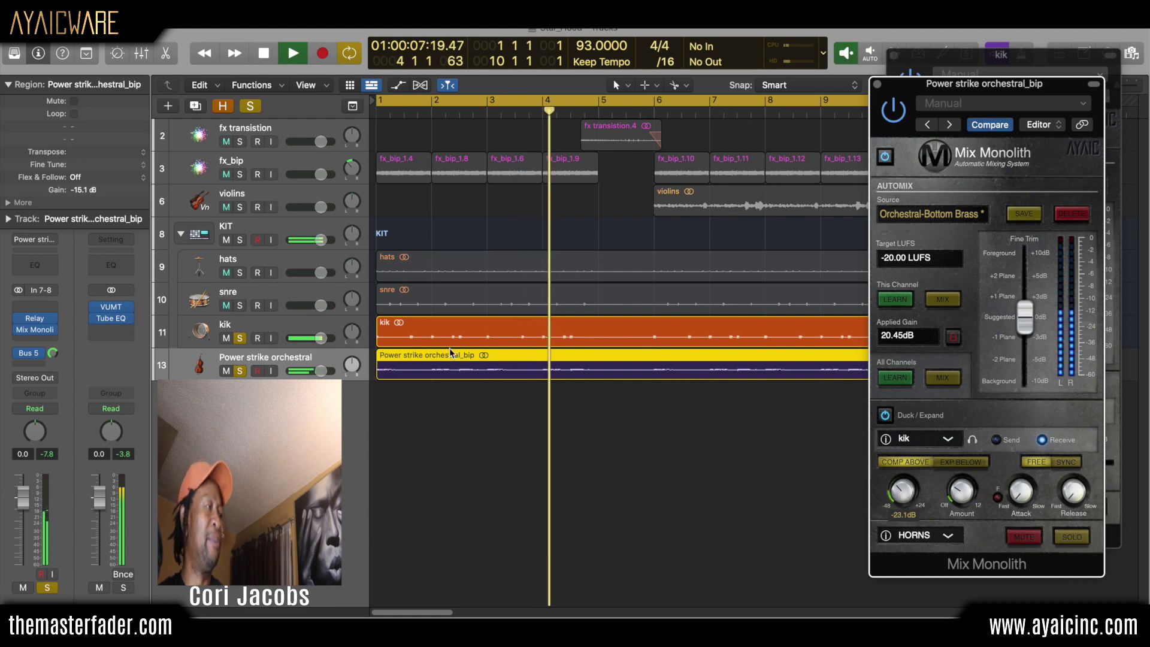
{"action": "key", "text": "space"}
Clear all track solos and play the full mix from the beginning to hear the ducking in context, and stop playback
{"action": "left_click", "coordinate": [250, 106]}
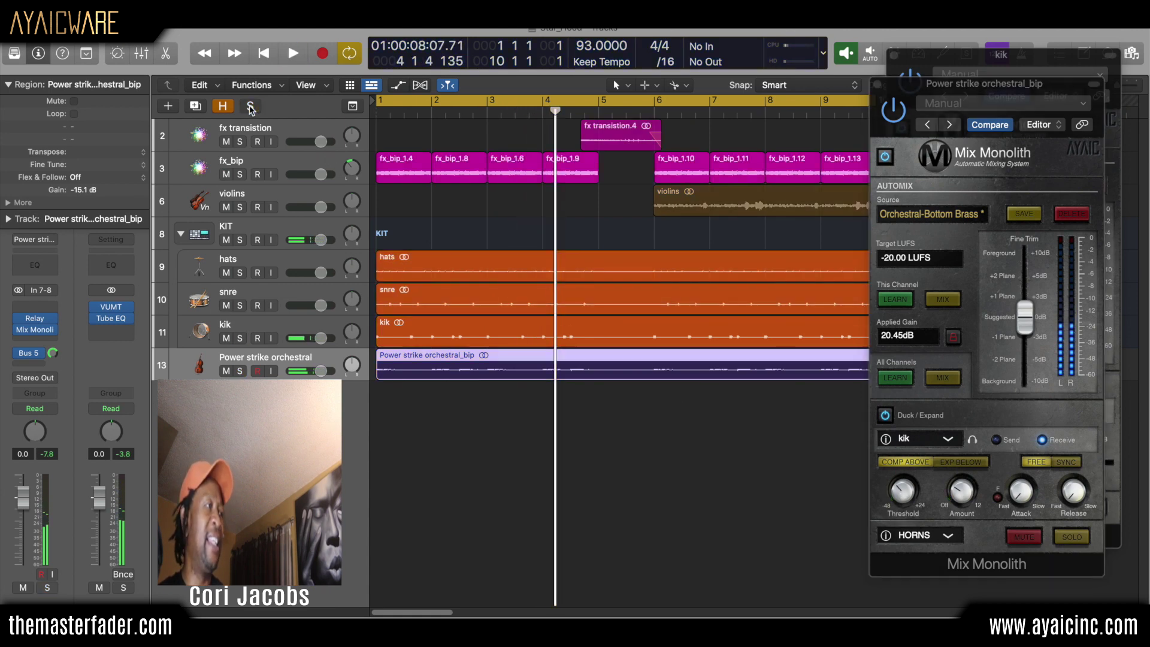
{"action": "key", "text": "Return"}
{"action": "key", "text": "space"}
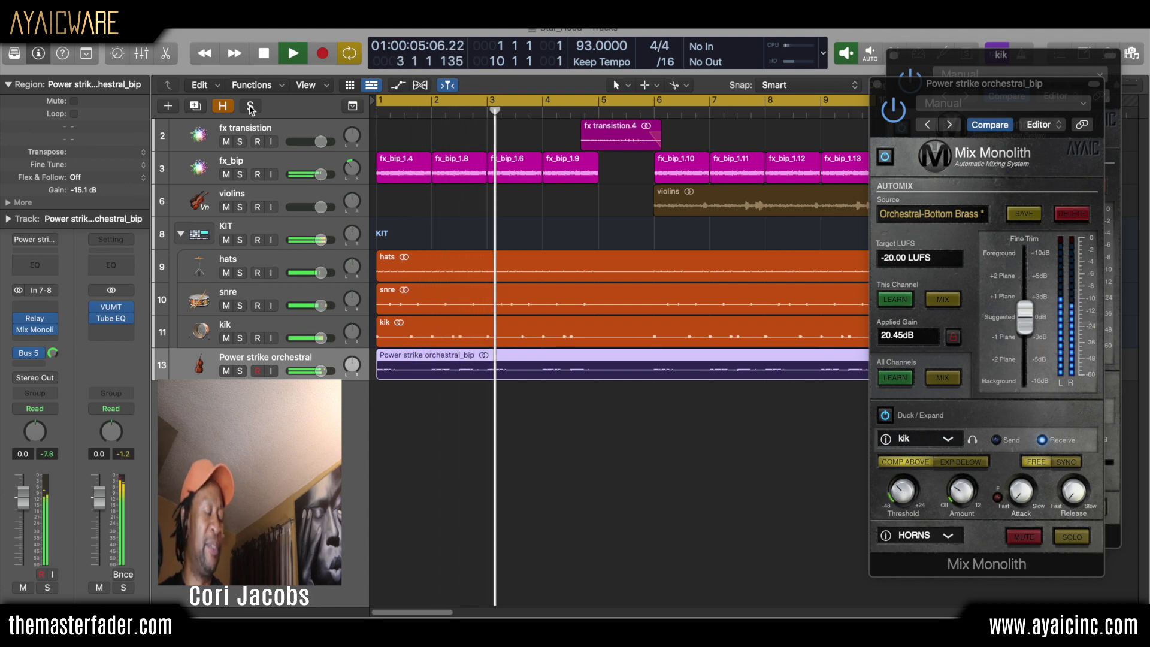
{"action": "key", "text": "space"}
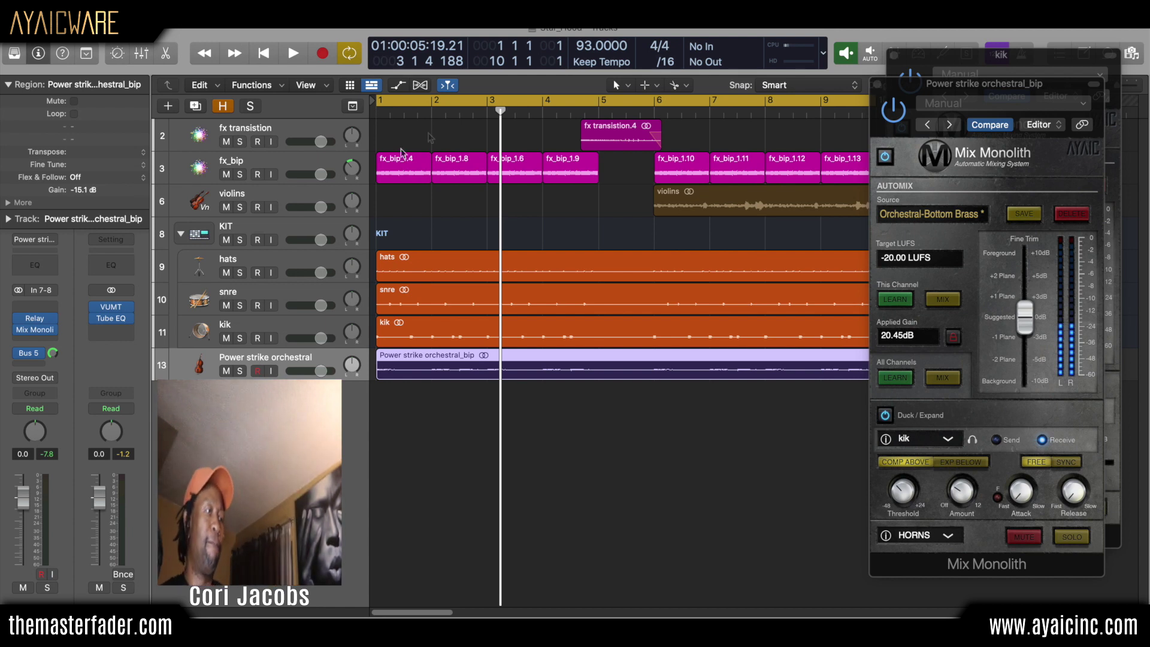
Deselect the orchestral region and replay the full mix from the beginning
{"action": "left_click", "coordinate": [601, 400]}
{"action": "key", "text": "Return"}
{"action": "key", "text": "space"}
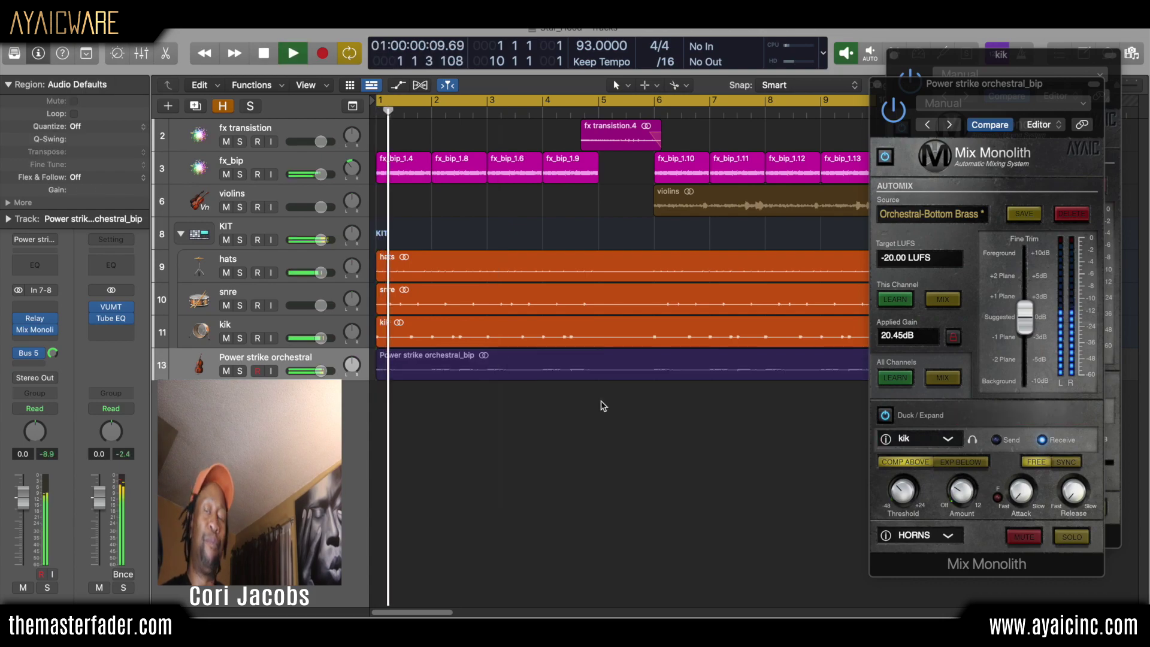